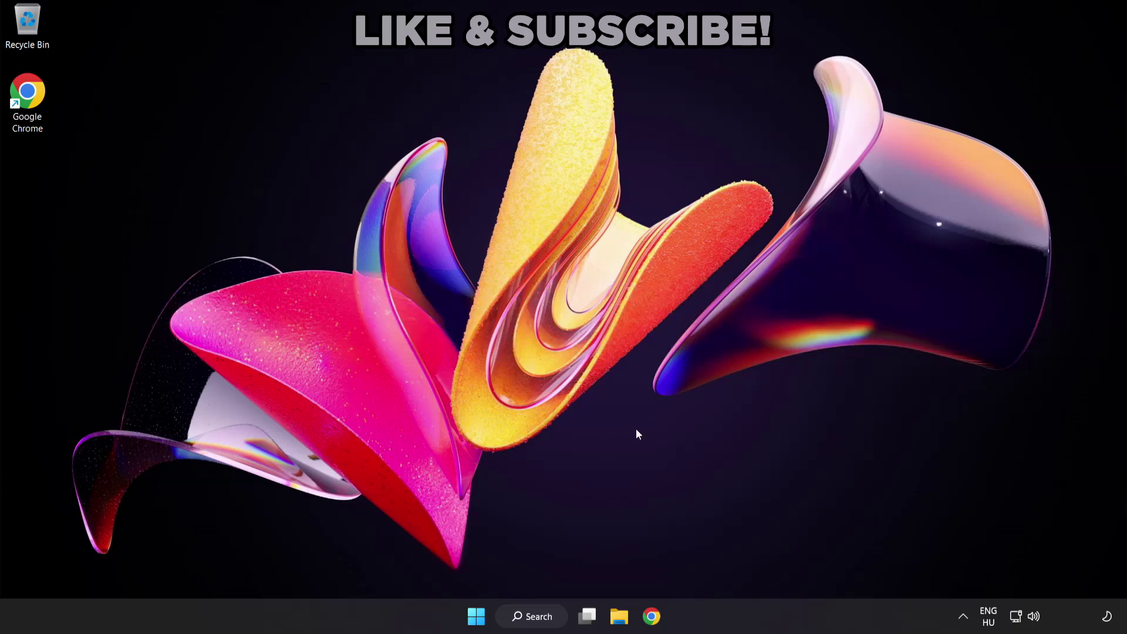
# Switch the audio output from CABLE Input to Speakers (High Definition Audio Device) in Quick Settings.
pyautogui.click(1034, 620)
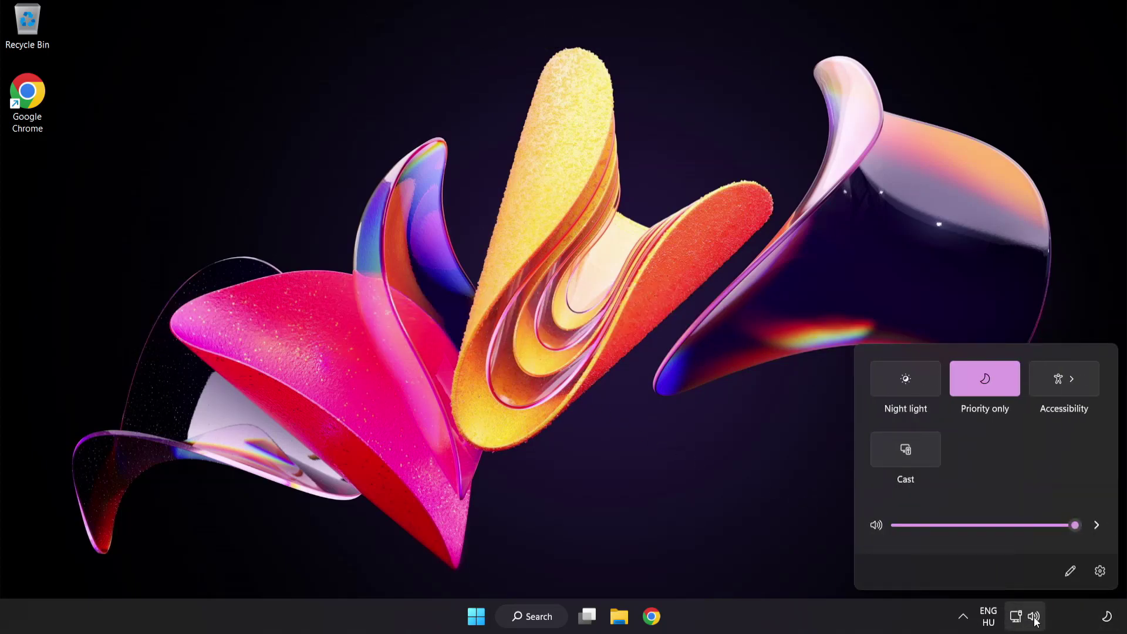
pyautogui.click(1097, 526)
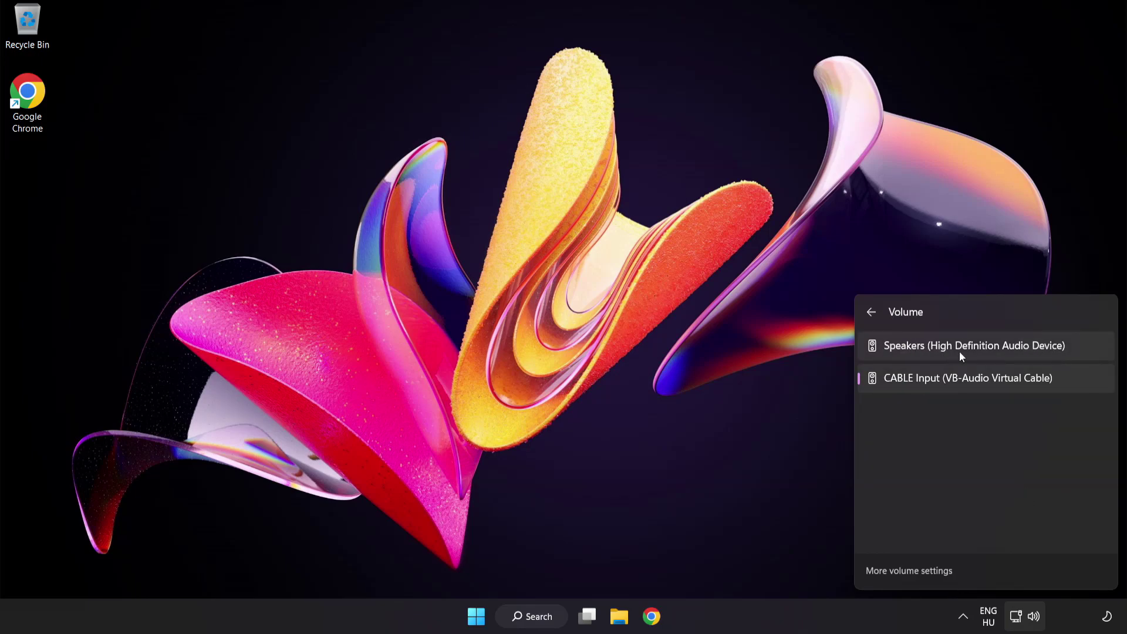
pyautogui.click(1078, 351)
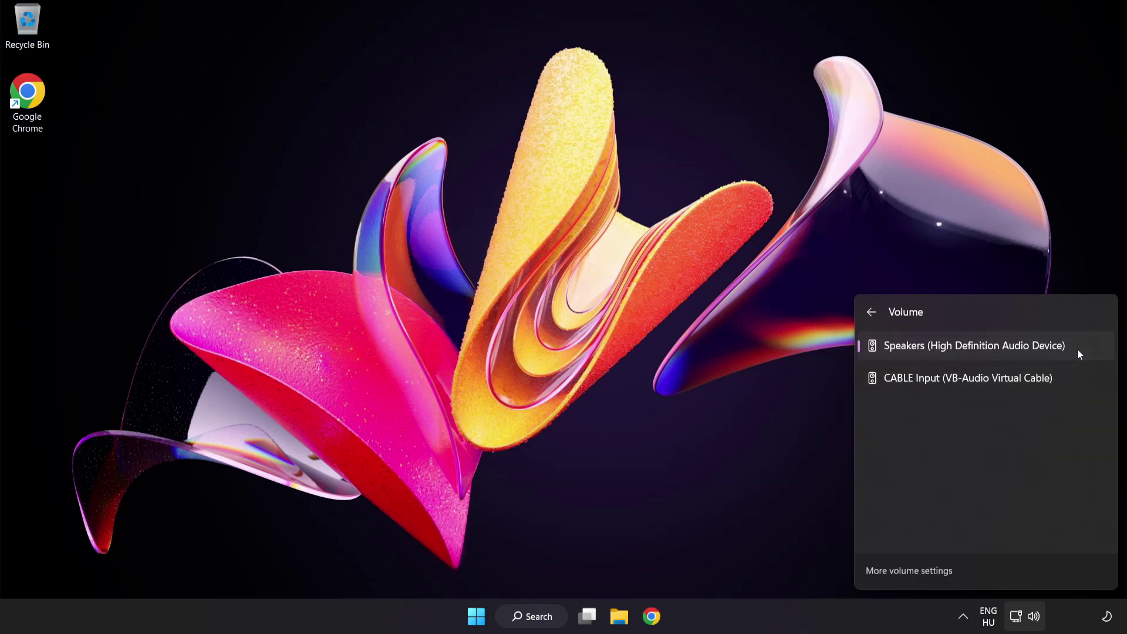
pyautogui.click(541, 311)
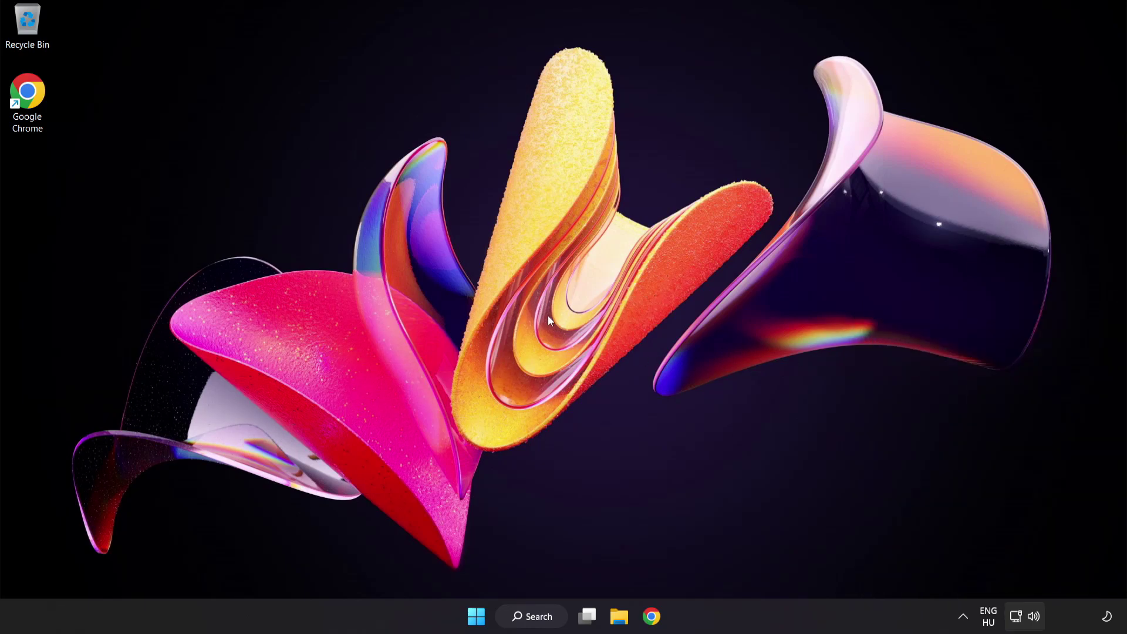
# Use the Volume mixer's Reset to restore all sound devices and app volumes, then close Settings.
pyautogui.rightClick(1035, 617)
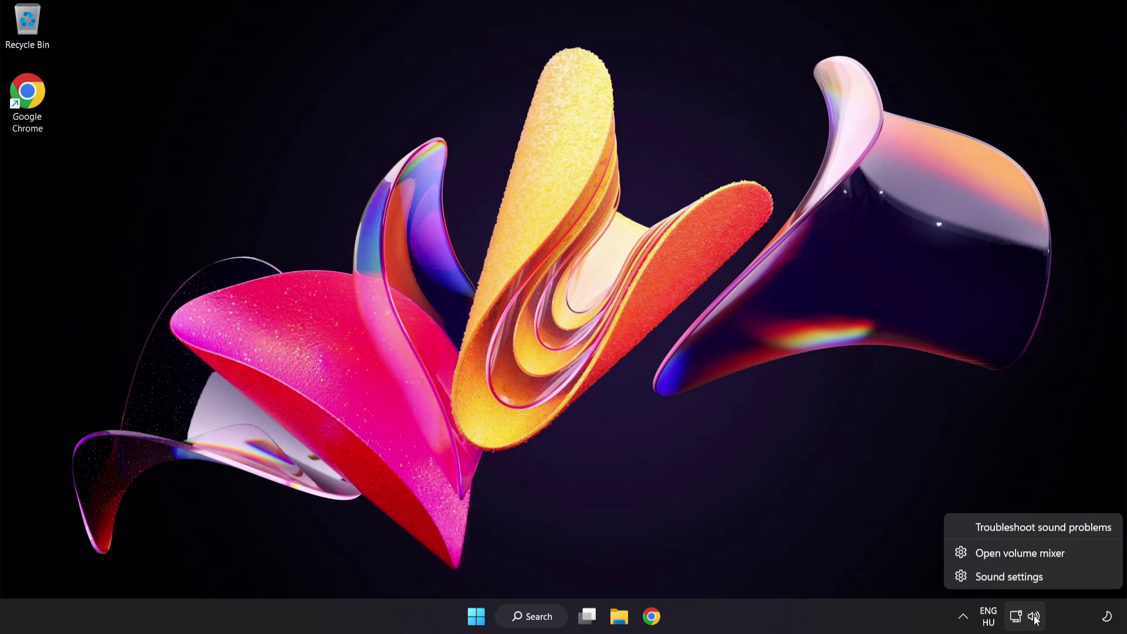
pyautogui.click(1082, 555)
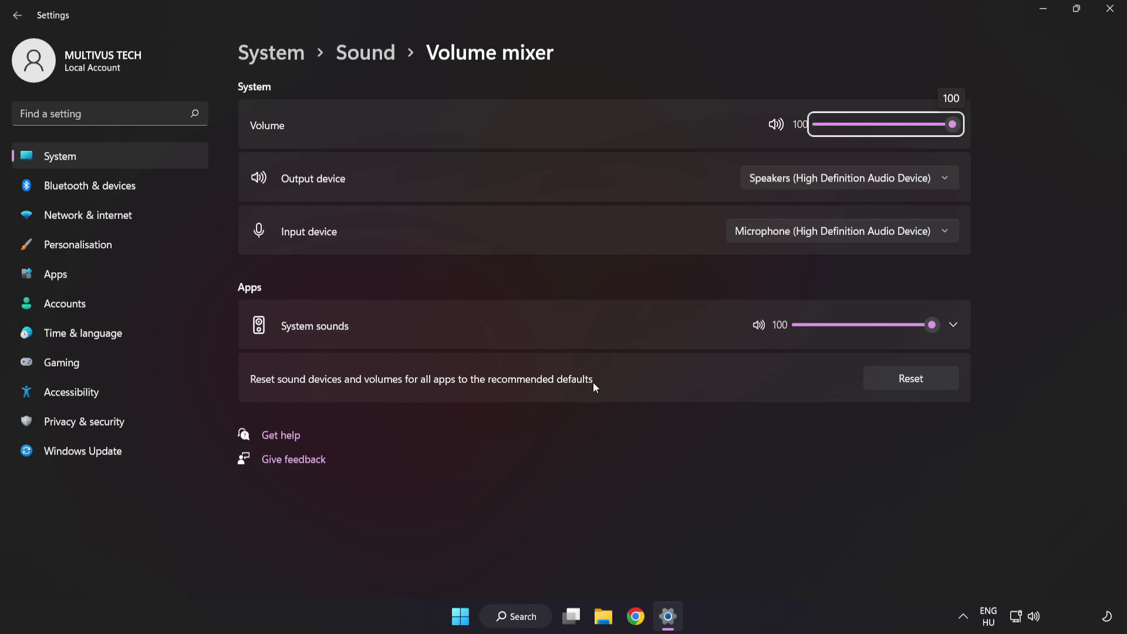
pyautogui.click(934, 385)
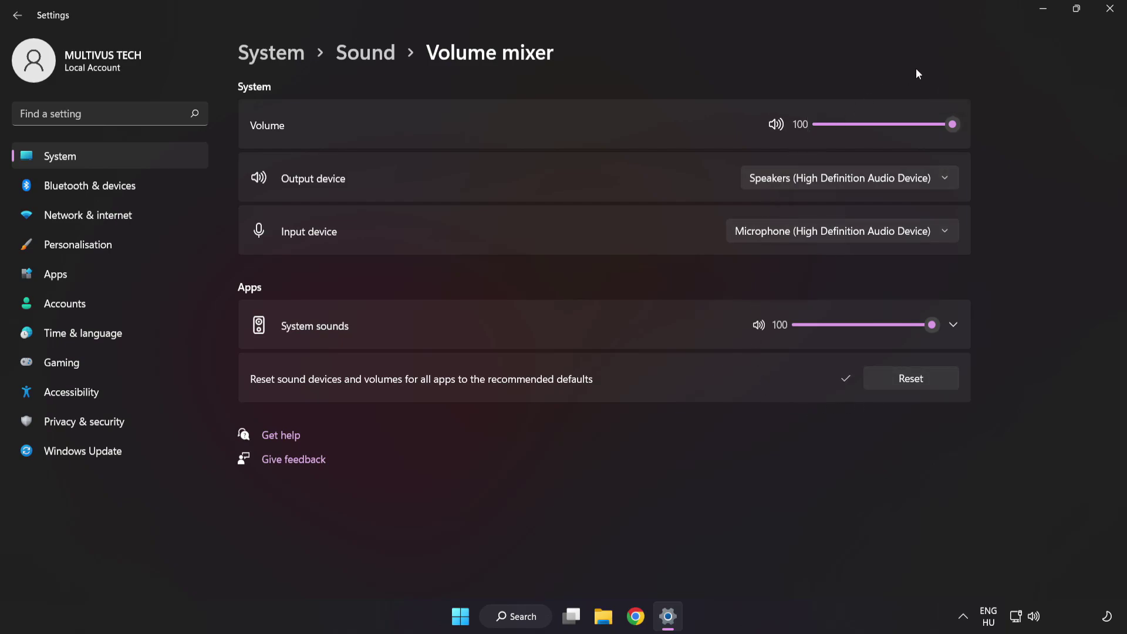
pyautogui.click(1110, 13)
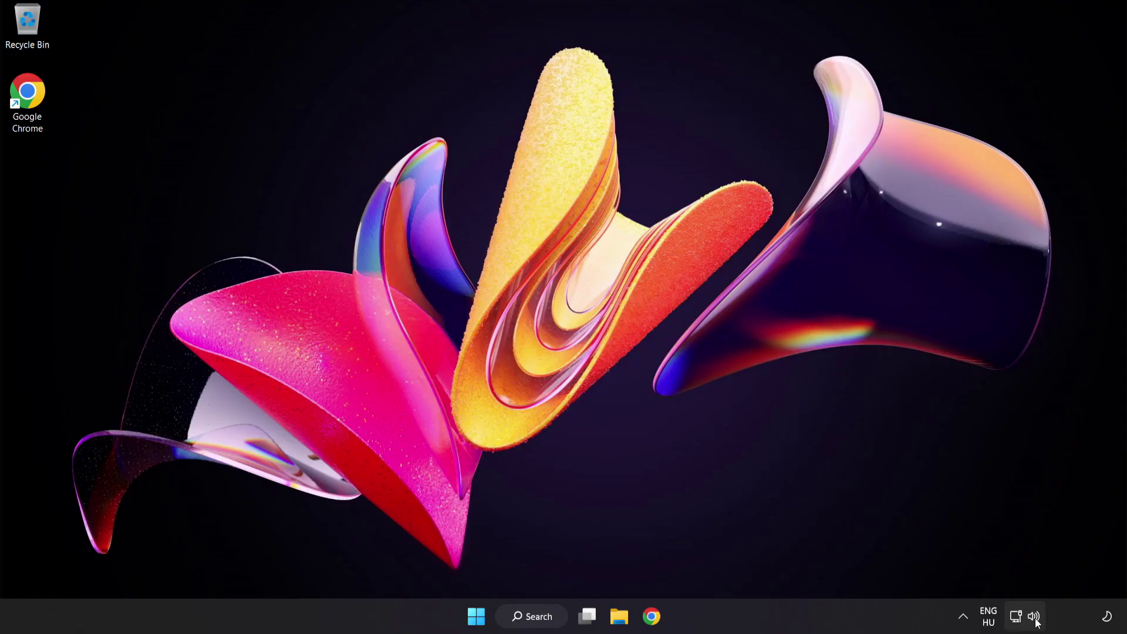
# Open Sound settings from the speaker icon, keep output volume at 100, and scroll to Advanced.
pyautogui.rightClick(1035, 618)
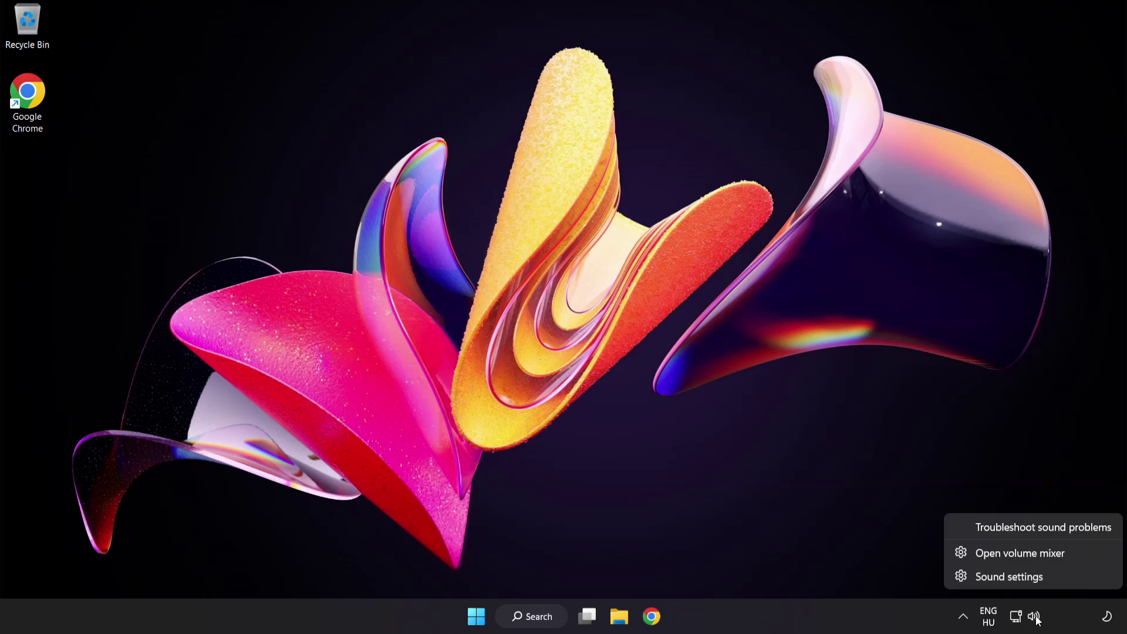
pyautogui.click(1046, 579)
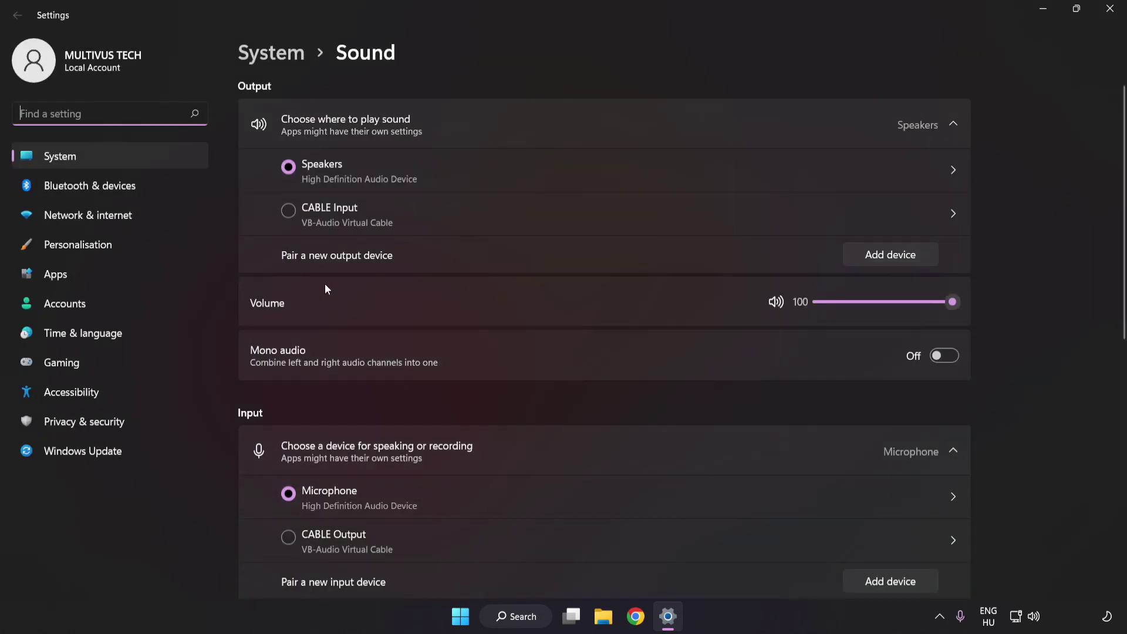
pyautogui.moveTo(942, 309); pyautogui.dragTo(1058, 307)
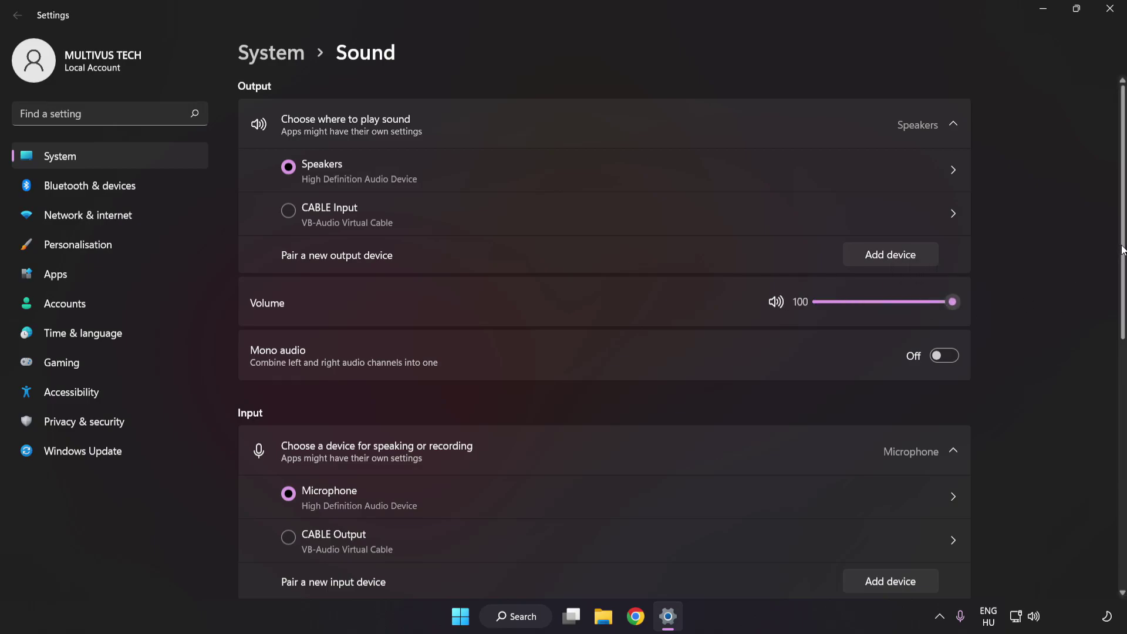
pyautogui.scroll(-5, 1110, 399)
pyautogui.scroll(-3, 1109, 400)
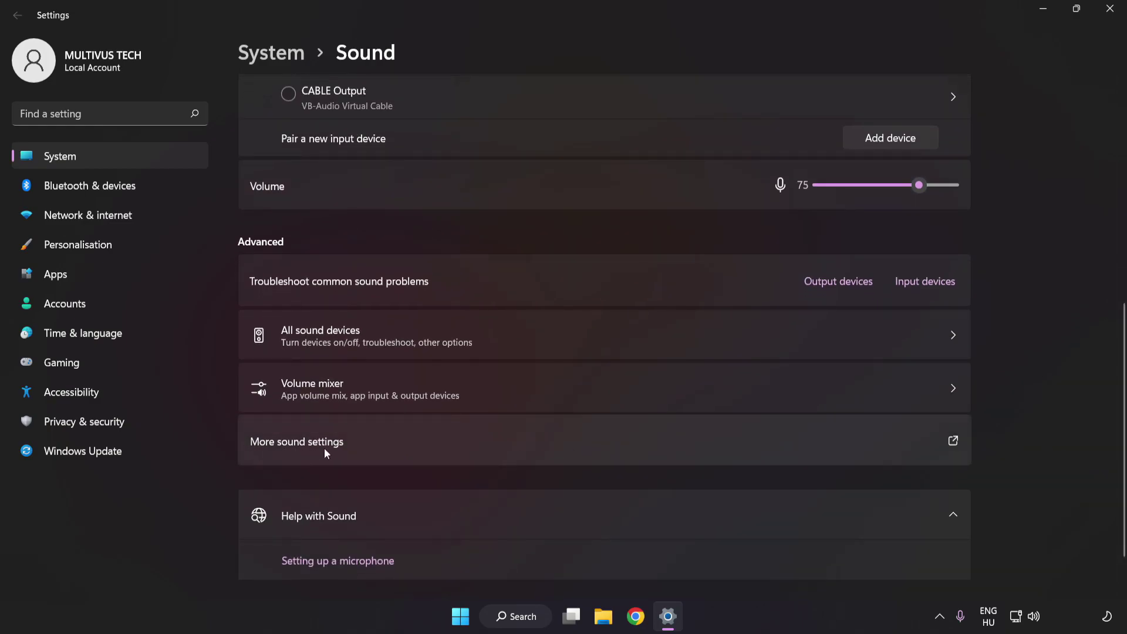
# Disable the CABLE Input playback device in the classic Sound dialog, leaving Speakers selected.
pyautogui.click(519, 440)
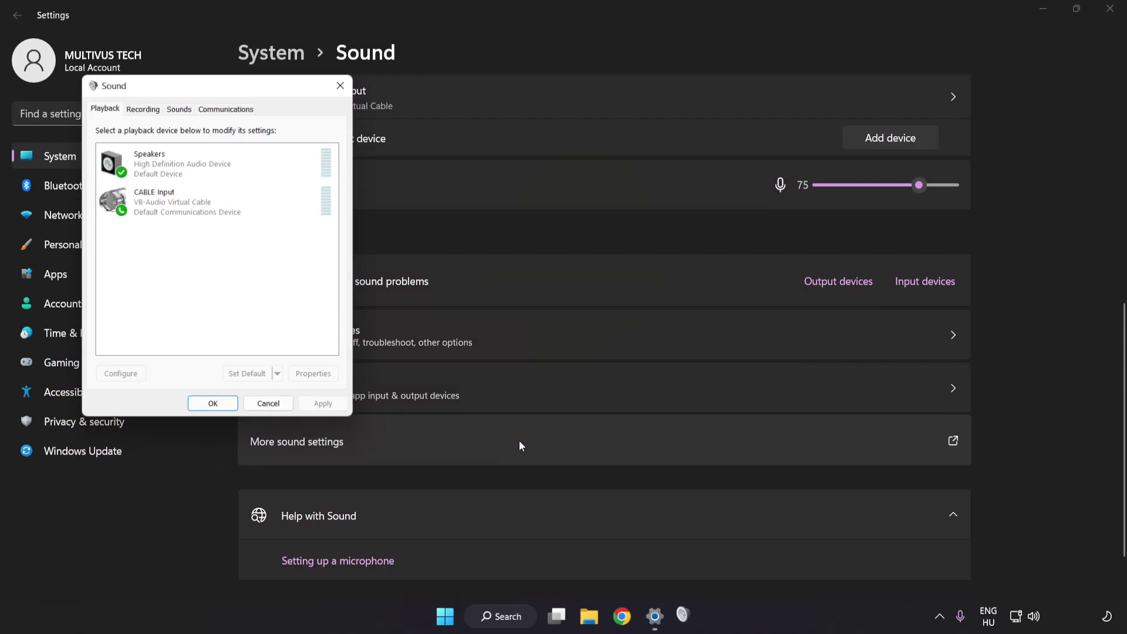
pyautogui.moveTo(222, 90); pyautogui.dragTo(562, 171)
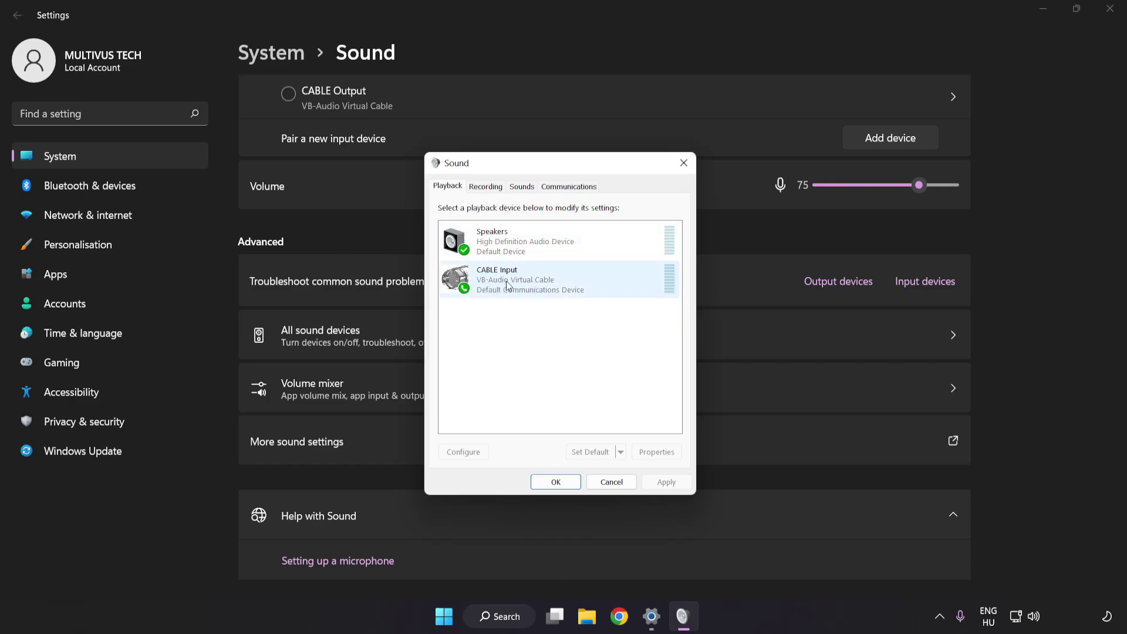
pyautogui.rightClick(548, 284)
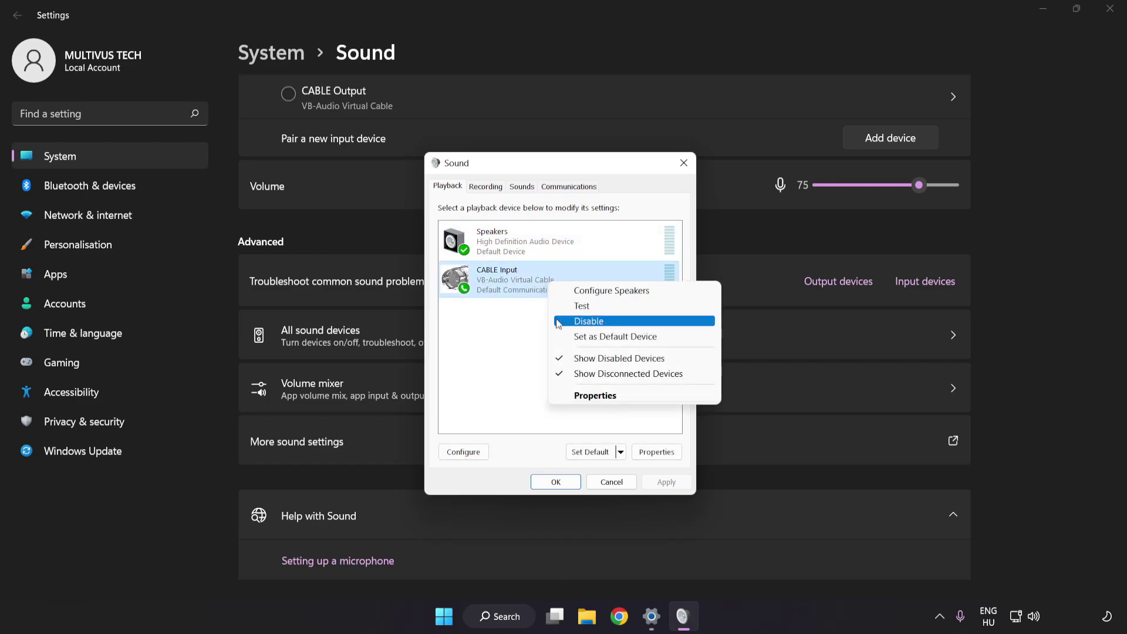
pyautogui.click(603, 322)
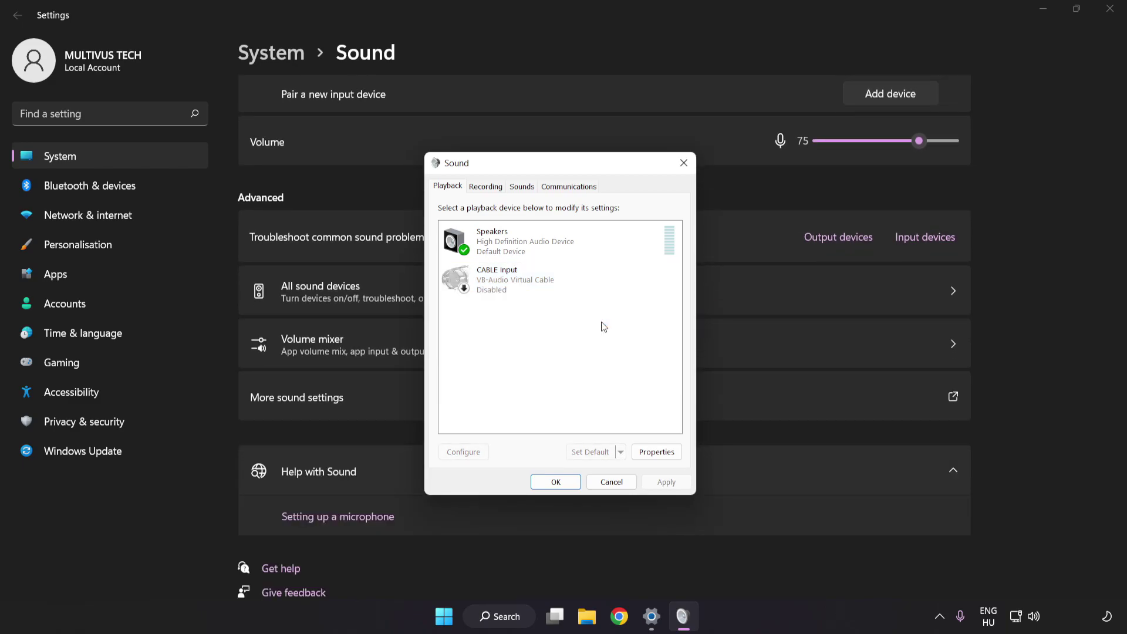
pyautogui.click(527, 247)
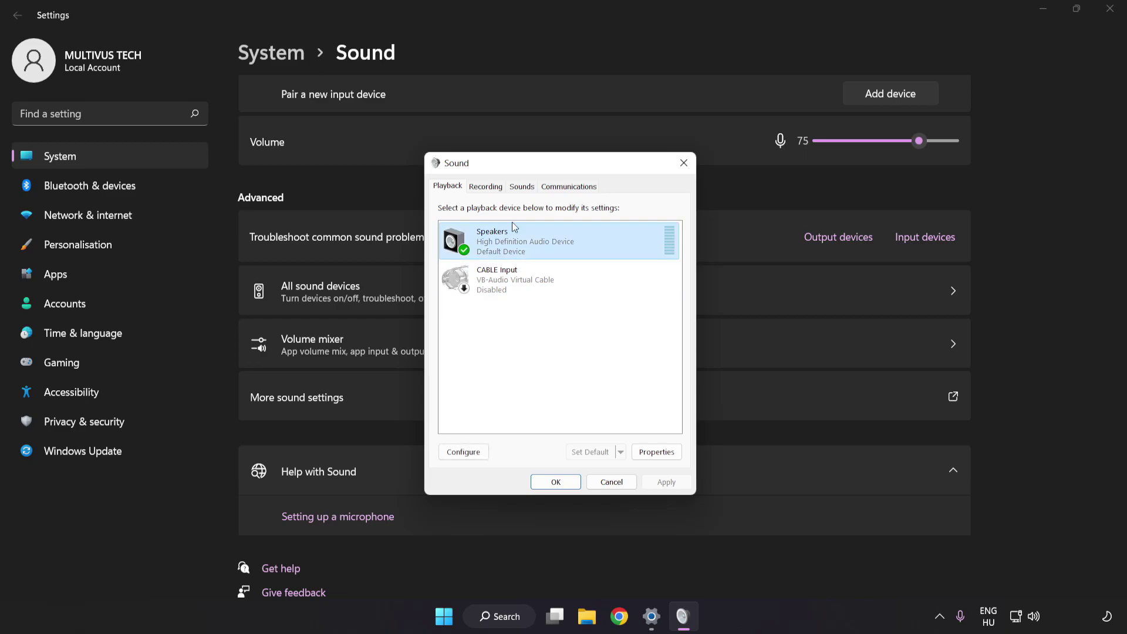
# Configure the Speakers as 7.1 Surround with all optional and full-range speakers enabled.
pyautogui.rightClick(588, 244)
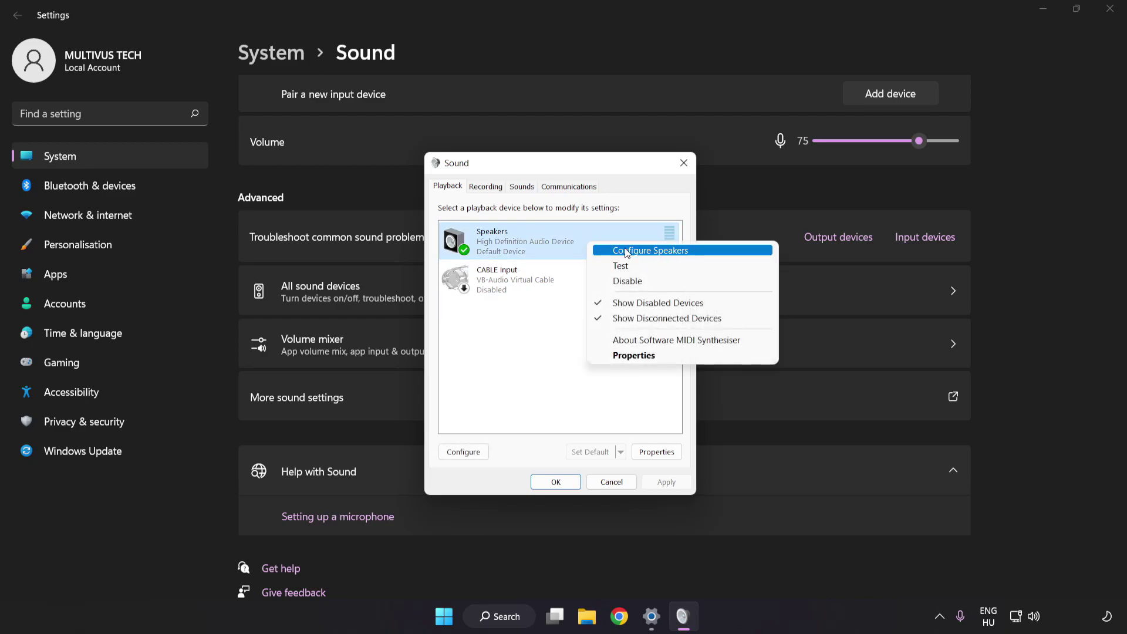
pyautogui.click(700, 258)
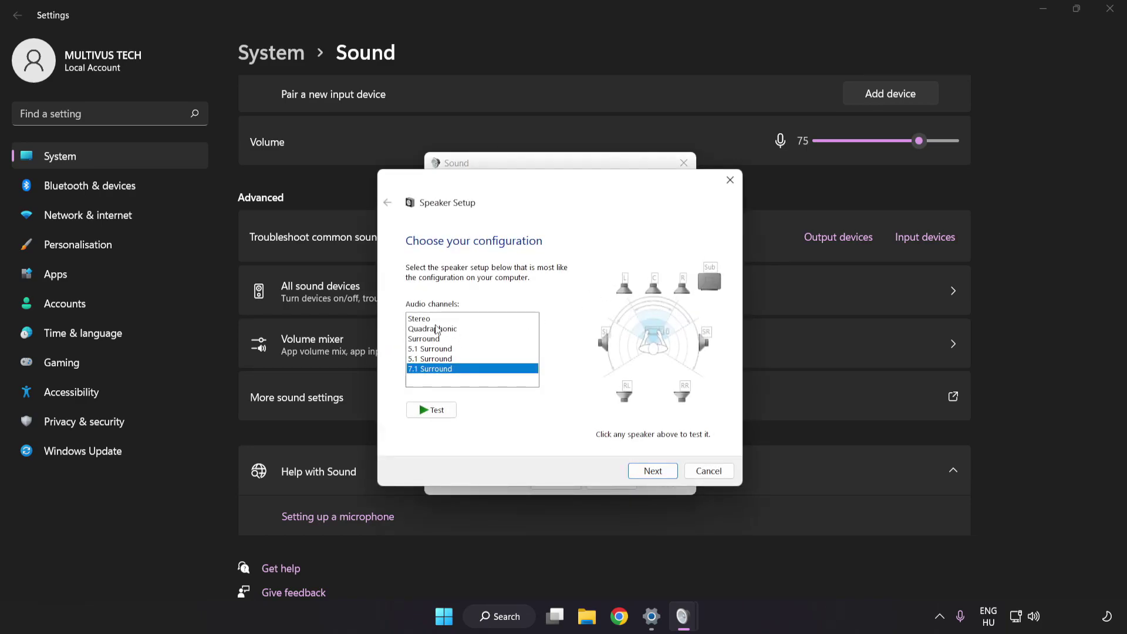
pyautogui.moveTo(436, 322); pyautogui.dragTo(438, 372)
pyautogui.click(655, 473)
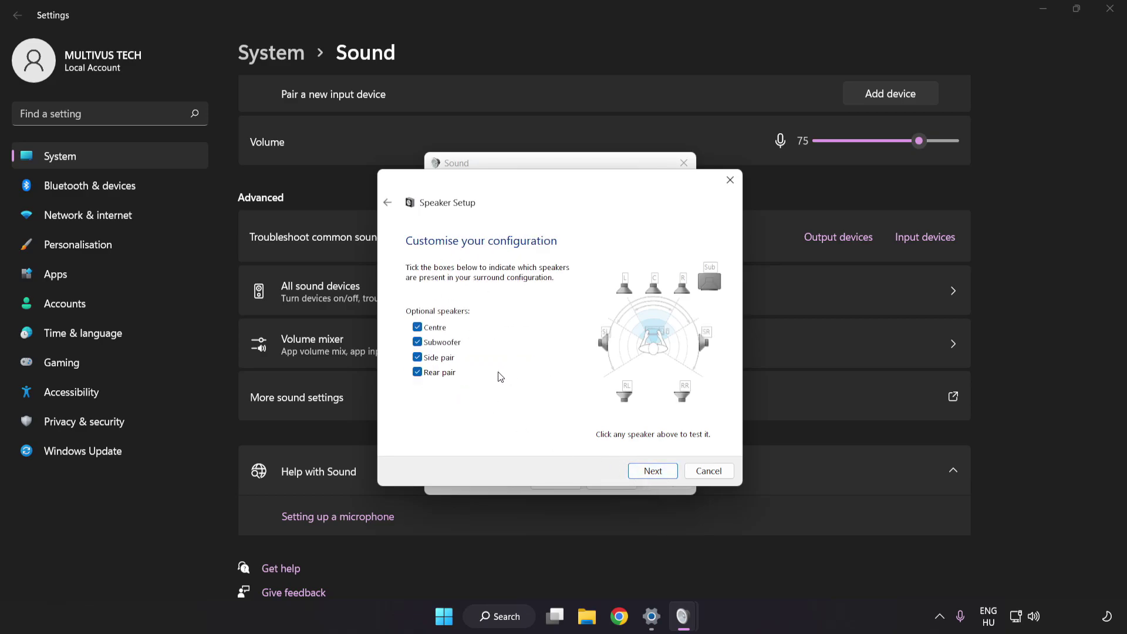
pyautogui.click(653, 471)
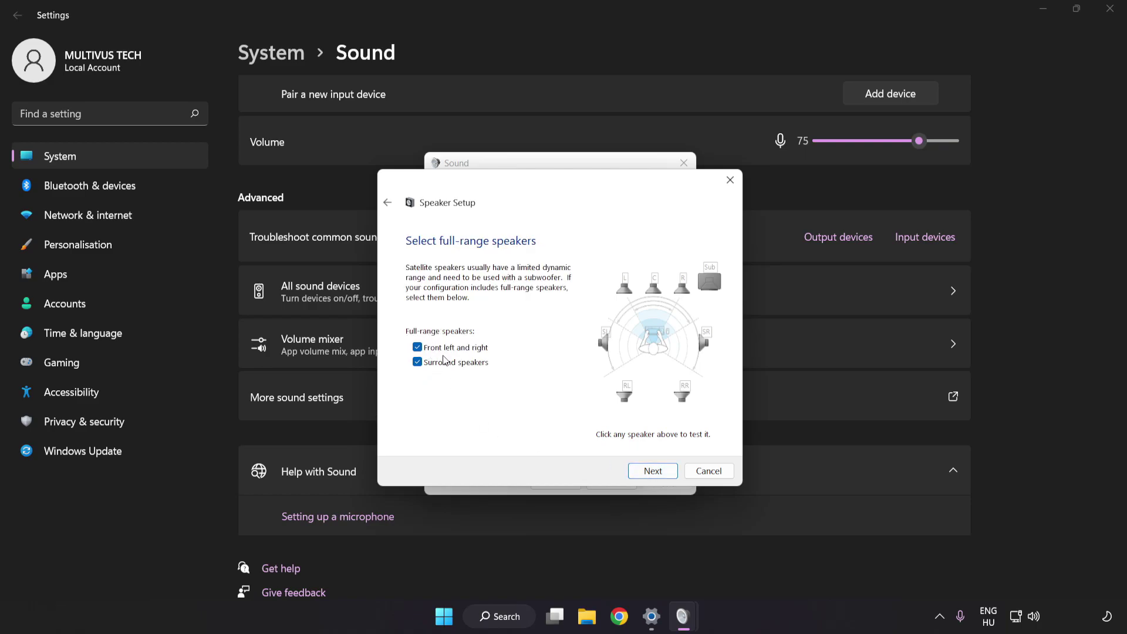
pyautogui.click(646, 472)
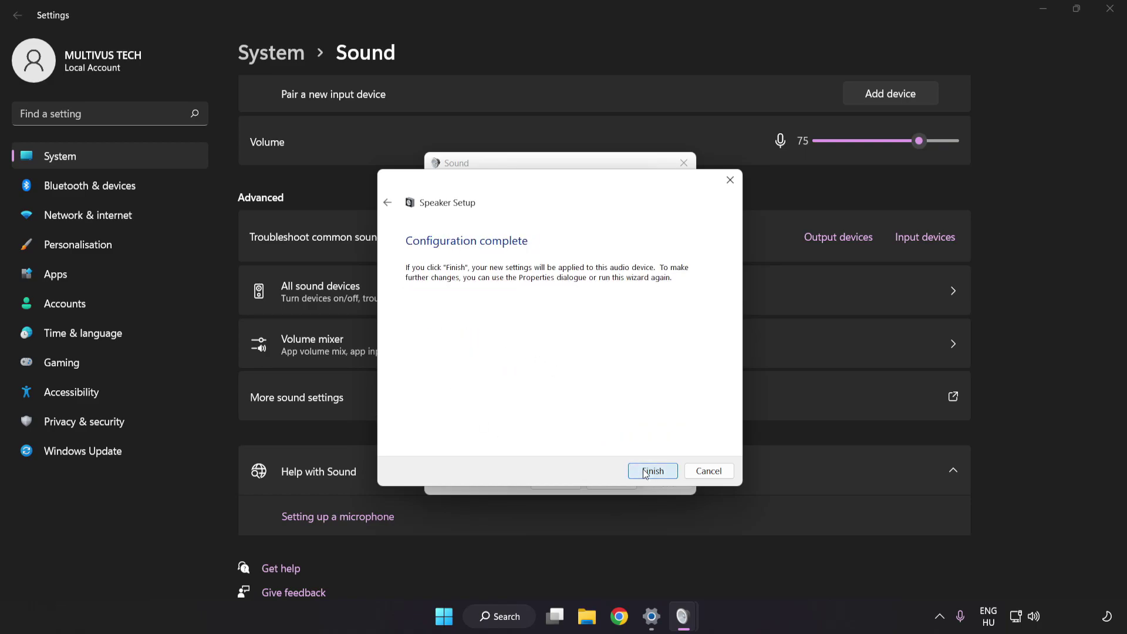
pyautogui.click(646, 472)
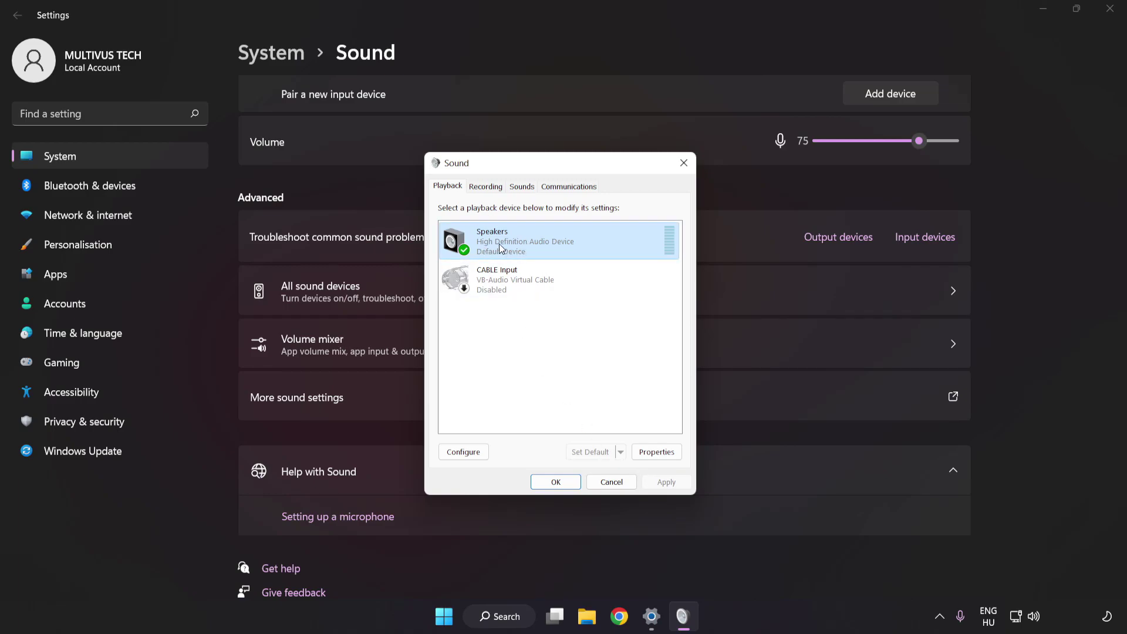
# Tick Disable all enhancements in Speakers Properties and apply the change.
pyautogui.click(662, 458)
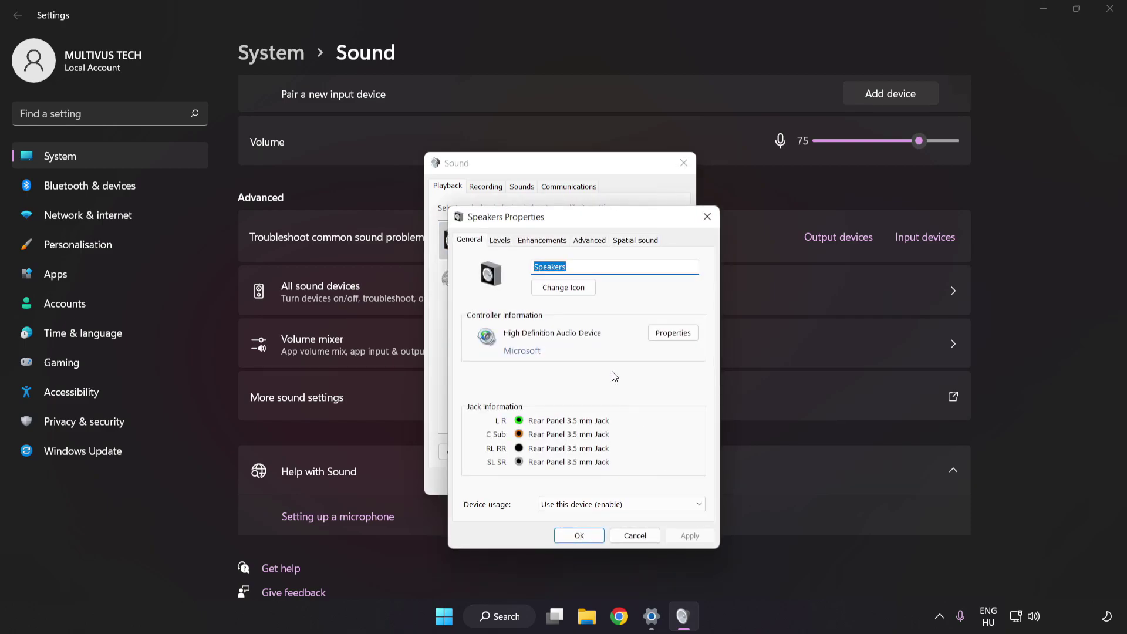
pyautogui.moveTo(563, 196); pyautogui.dragTo(555, 177)
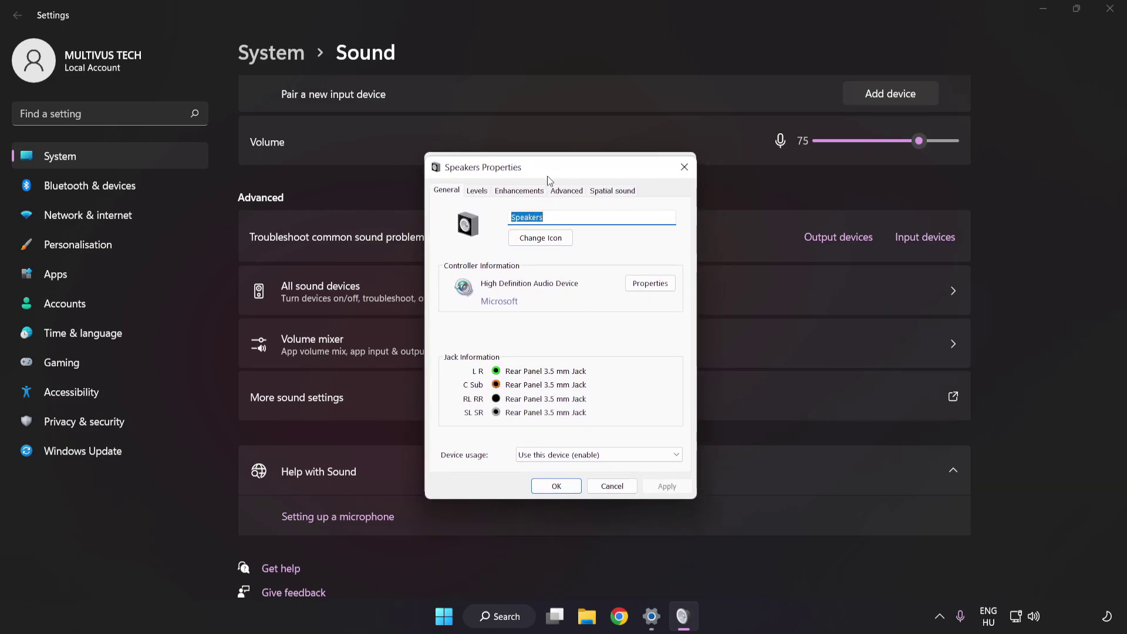
pyautogui.click(516, 191)
pyautogui.click(448, 252)
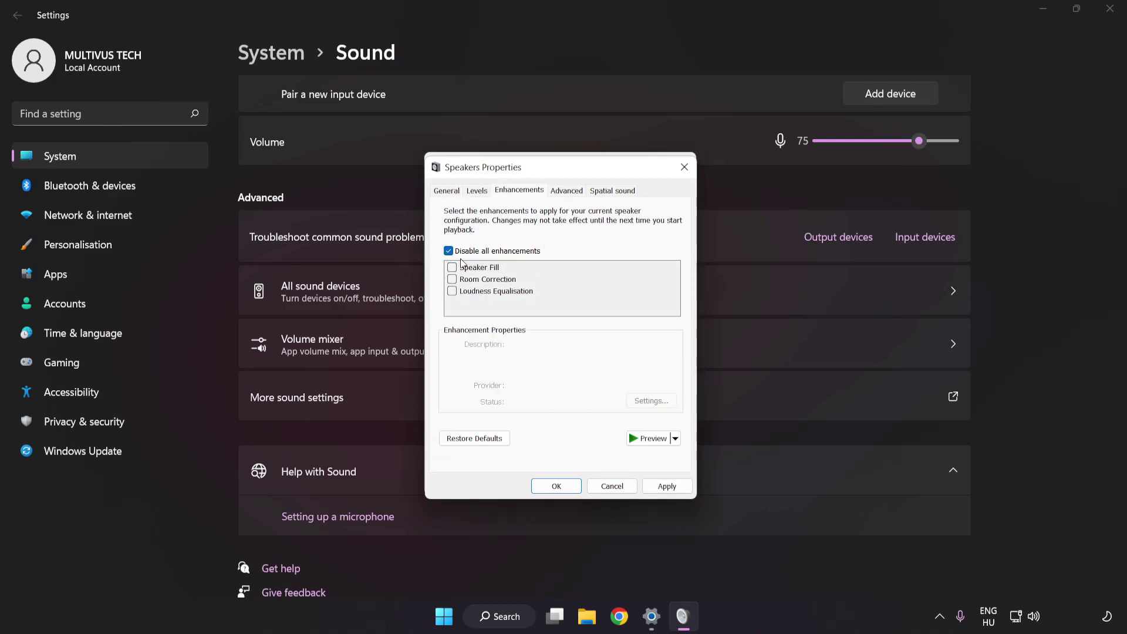
pyautogui.click(667, 486)
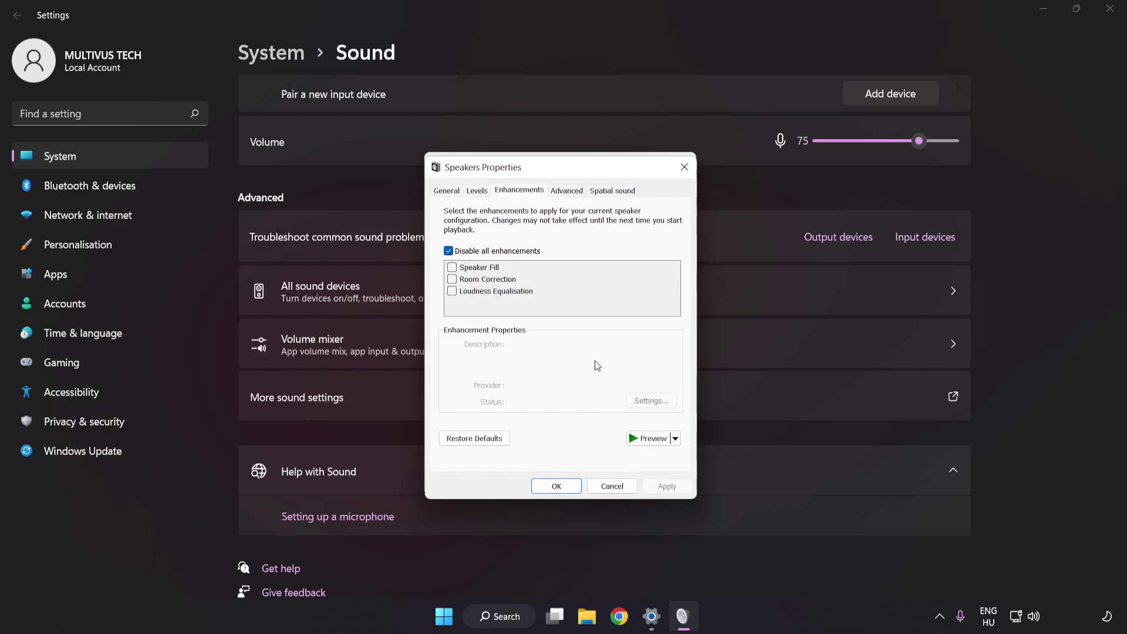
# Set the Speakers default format to 16 bit, 48000 Hz (DVD Quality) and confirm both dialogs with OK.
pyautogui.click(563, 195)
pyautogui.click(565, 263)
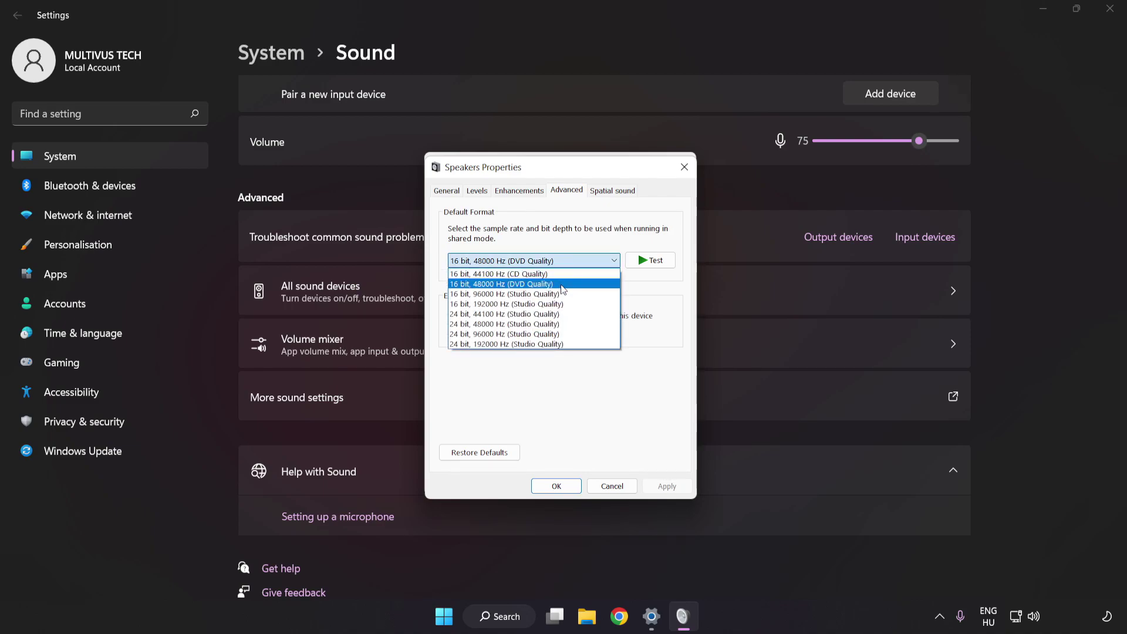
pyautogui.click(565, 284)
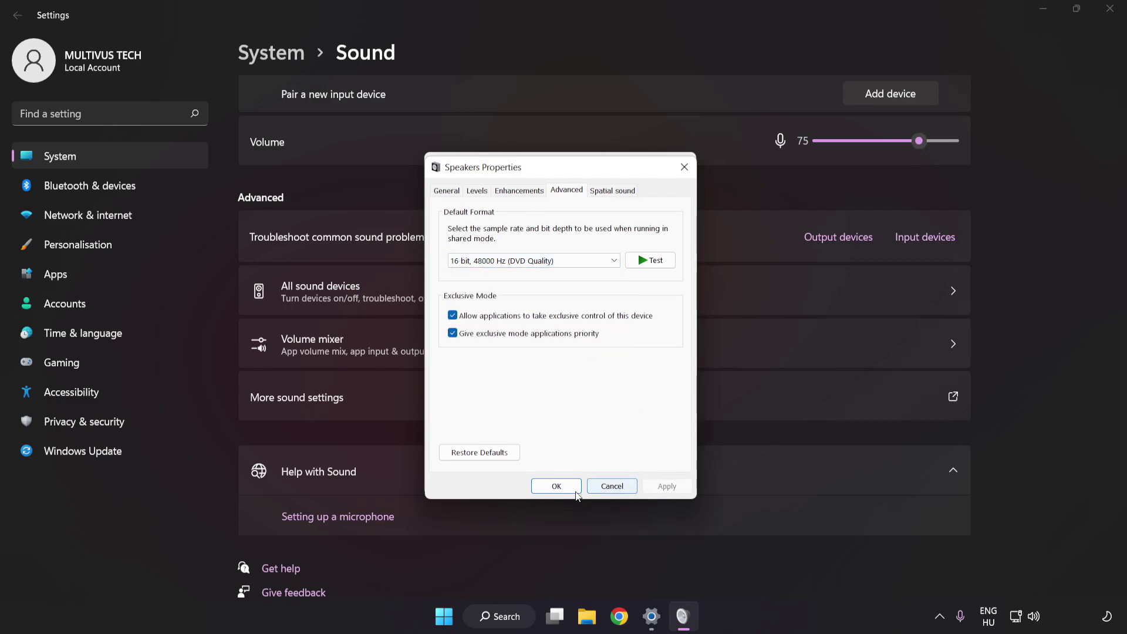
pyautogui.click(556, 487)
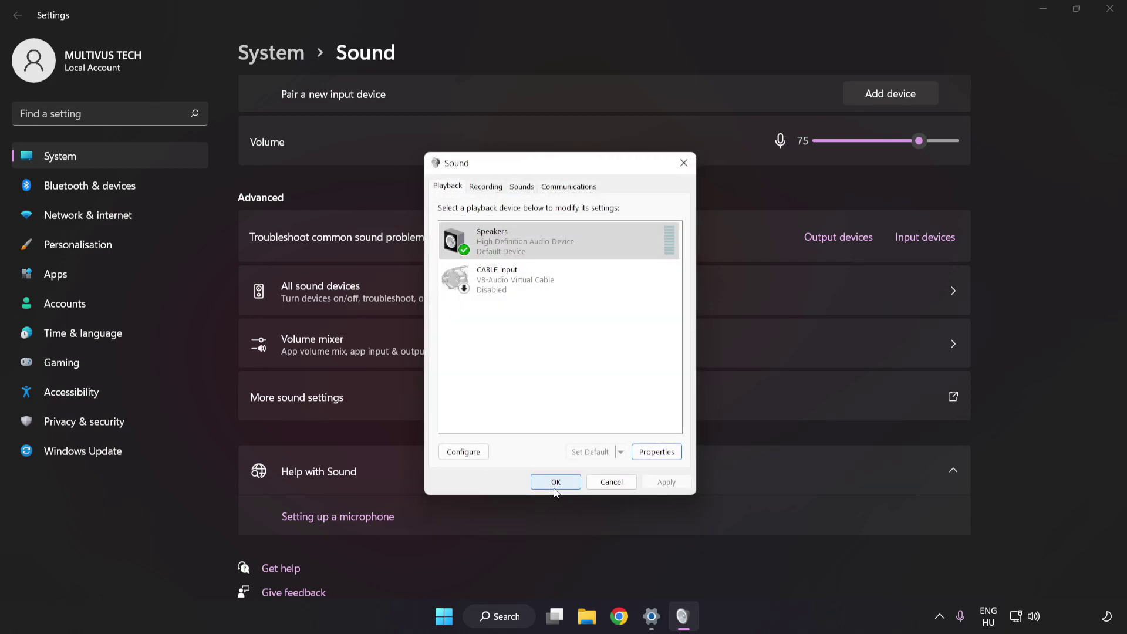
pyautogui.click(555, 490)
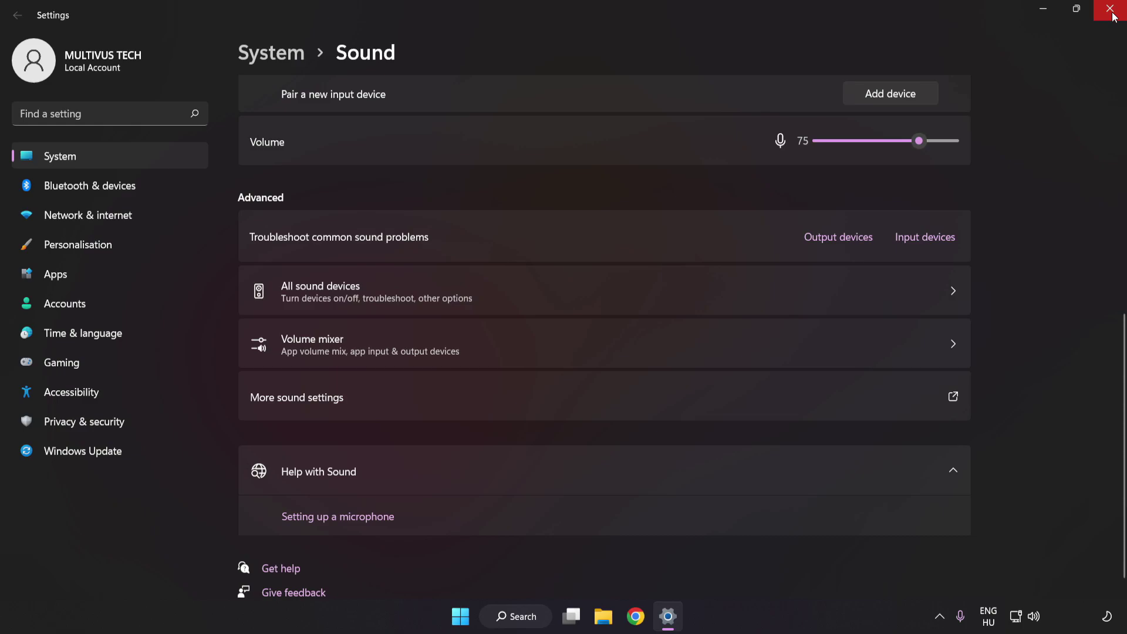
# Close the Settings window and briefly bring up the Start menu's power options.
pyautogui.click(1112, 12)
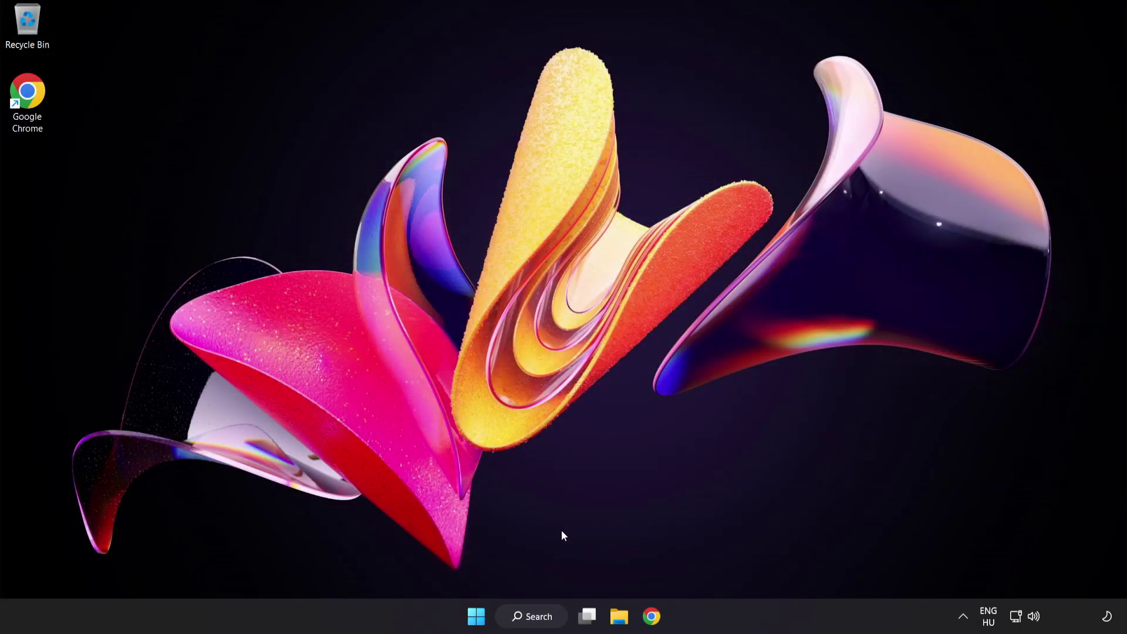
pyautogui.click(475, 619)
pyautogui.click(746, 566)
# Search for 'device manager' and launch Device Manager from the best match.
pyautogui.click(536, 618)
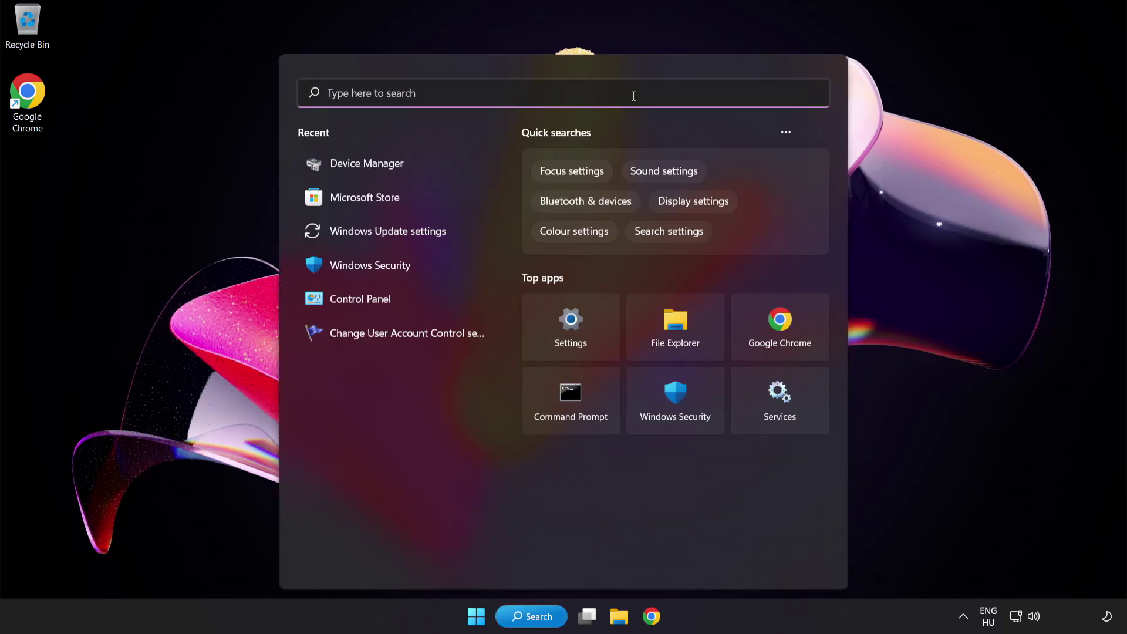
pyautogui.write('device mana')
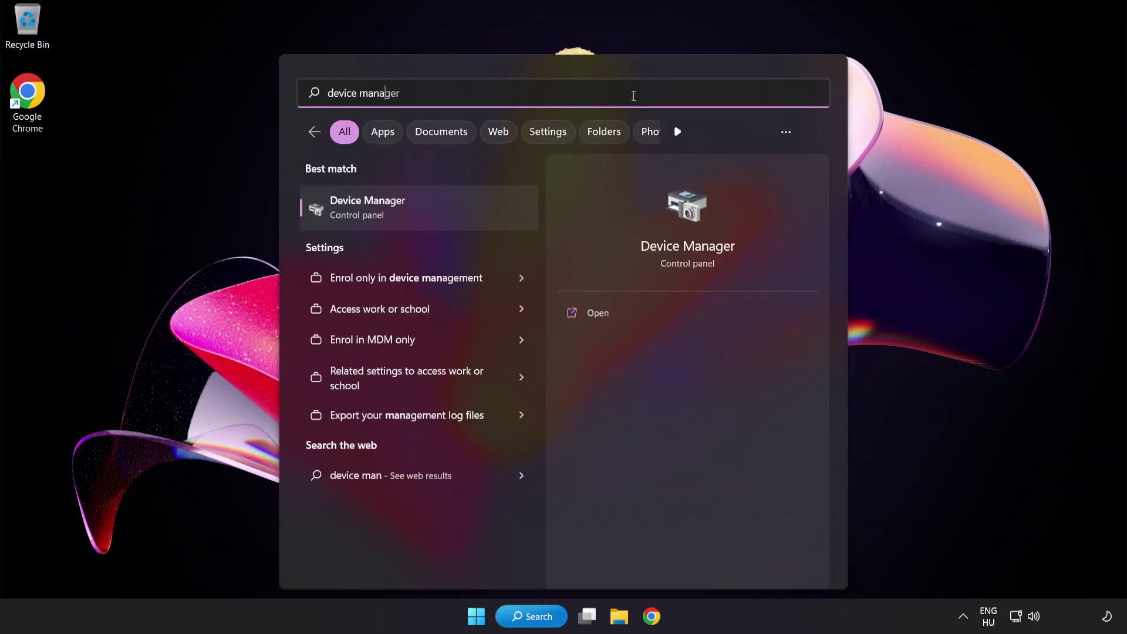
pyautogui.write('ger')
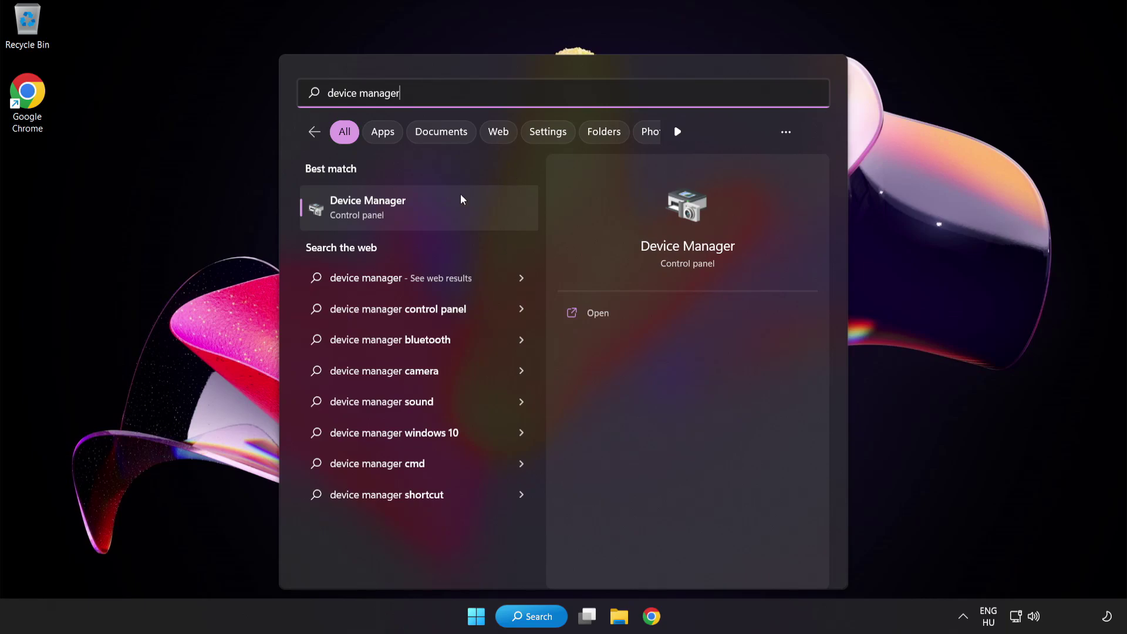
pyautogui.click(437, 209)
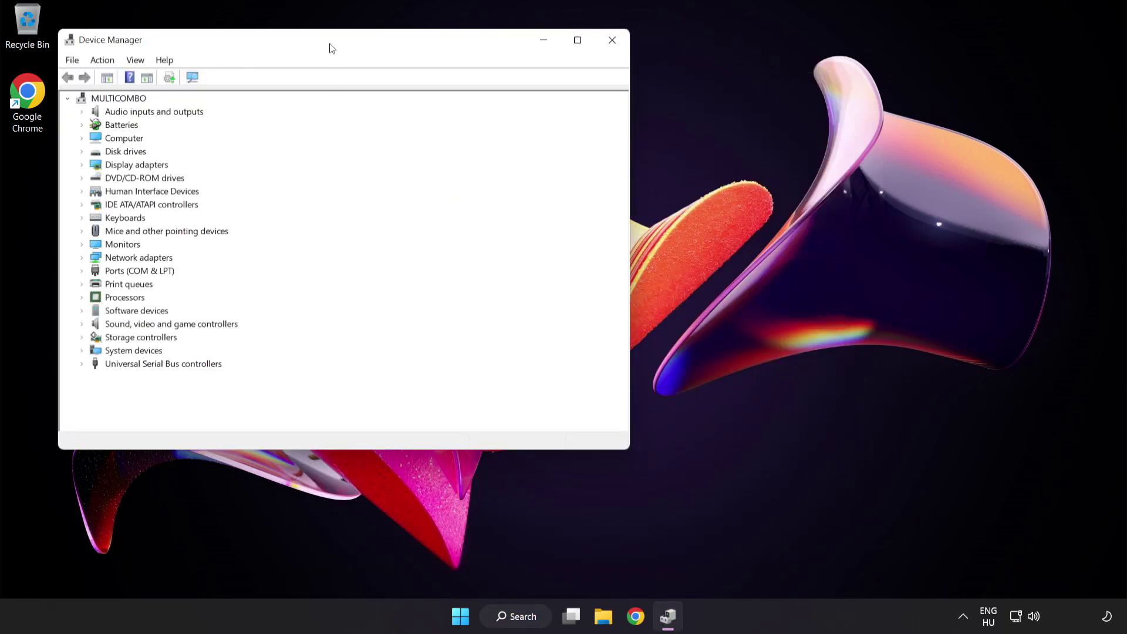
# Expand Sound, video and game controllers and right-click High Definition Audio Device.
pyautogui.moveTo(332, 48); pyautogui.dragTo(541, 124)
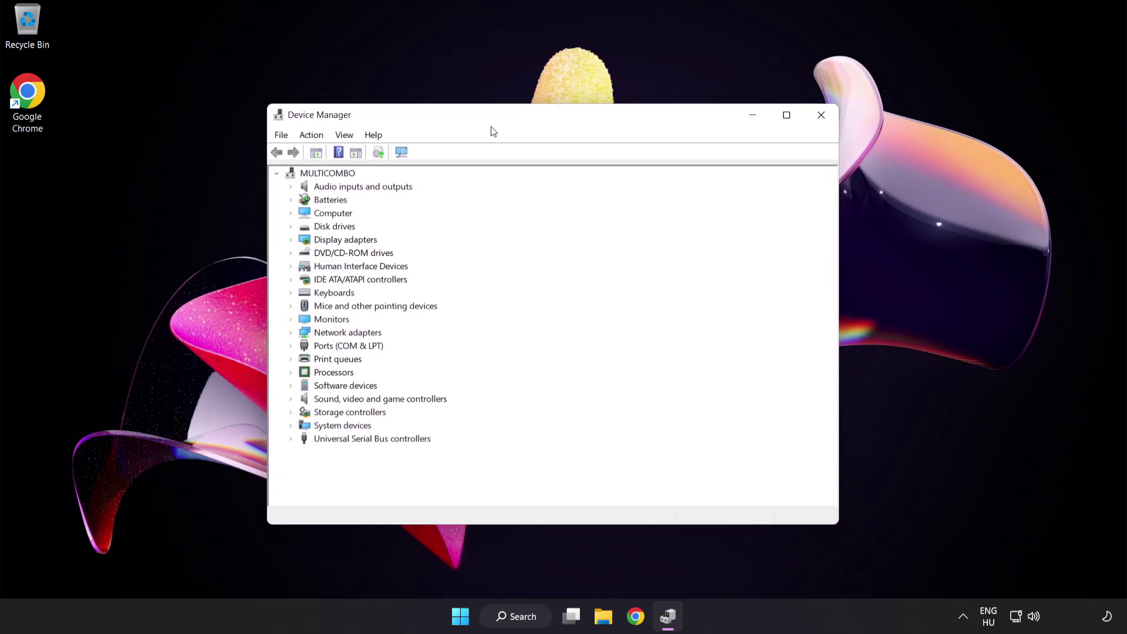
pyautogui.click(307, 401)
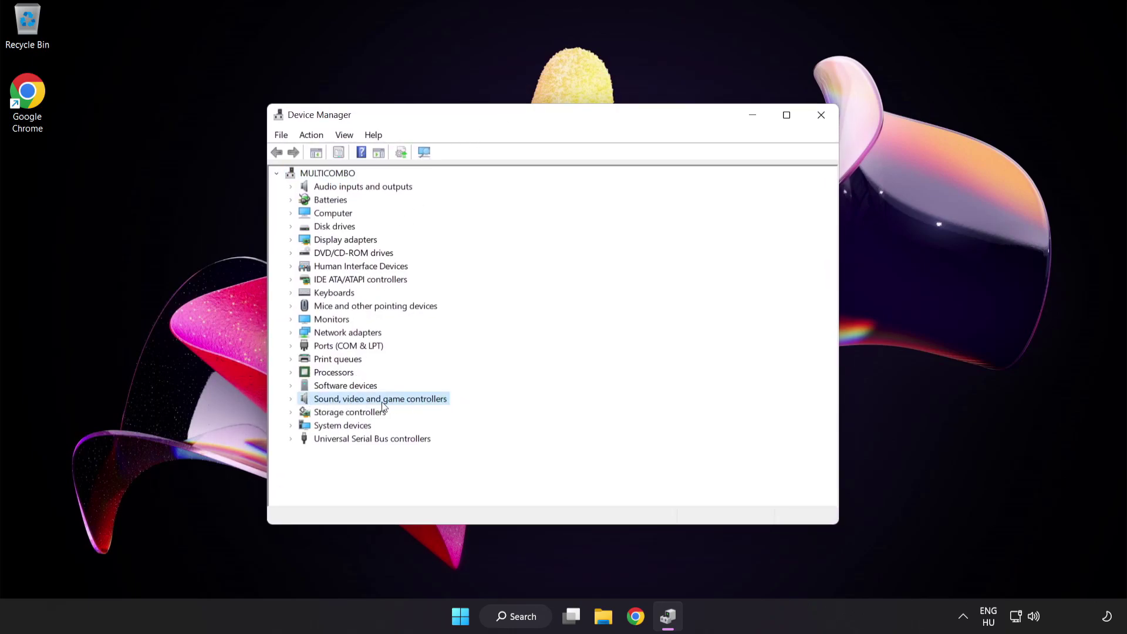
pyautogui.click(291, 399)
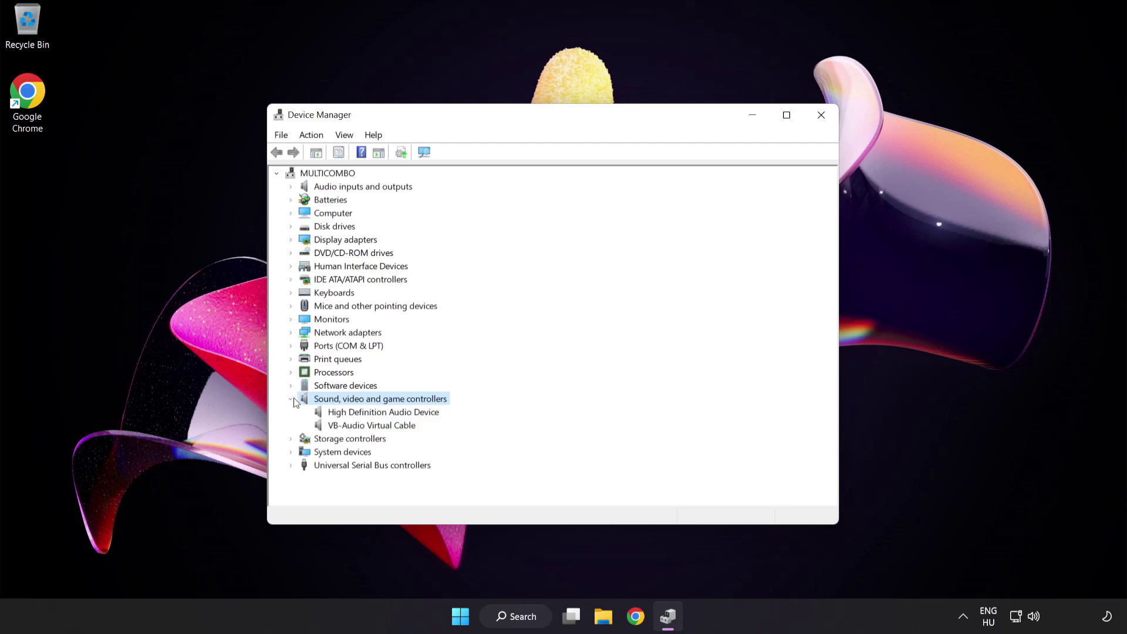
pyautogui.click(340, 412)
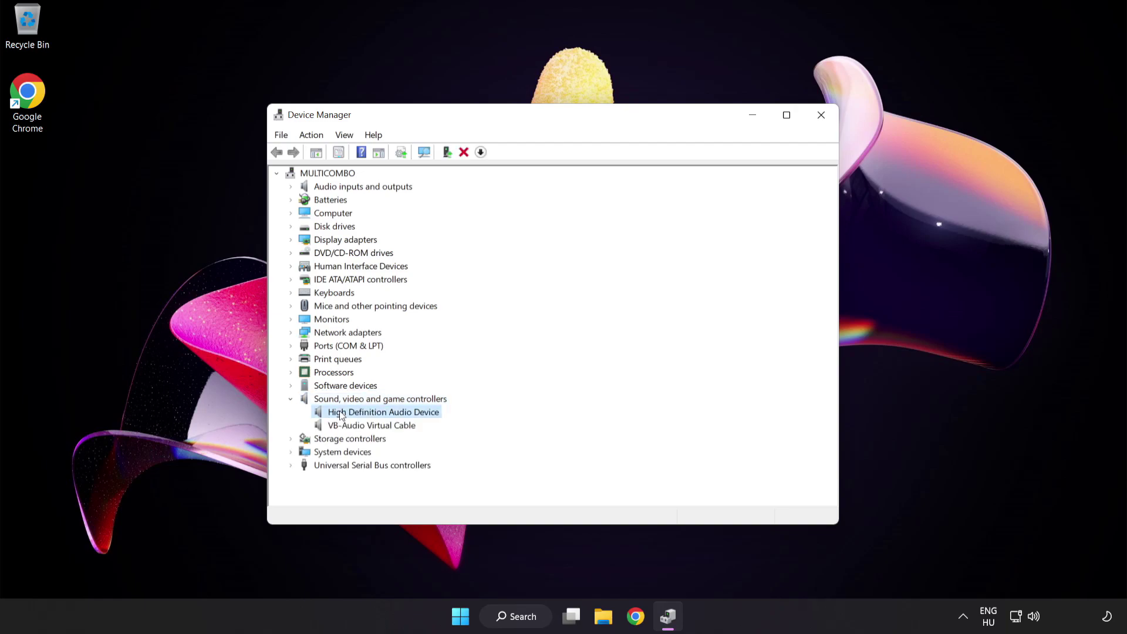
pyautogui.rightClick(391, 415)
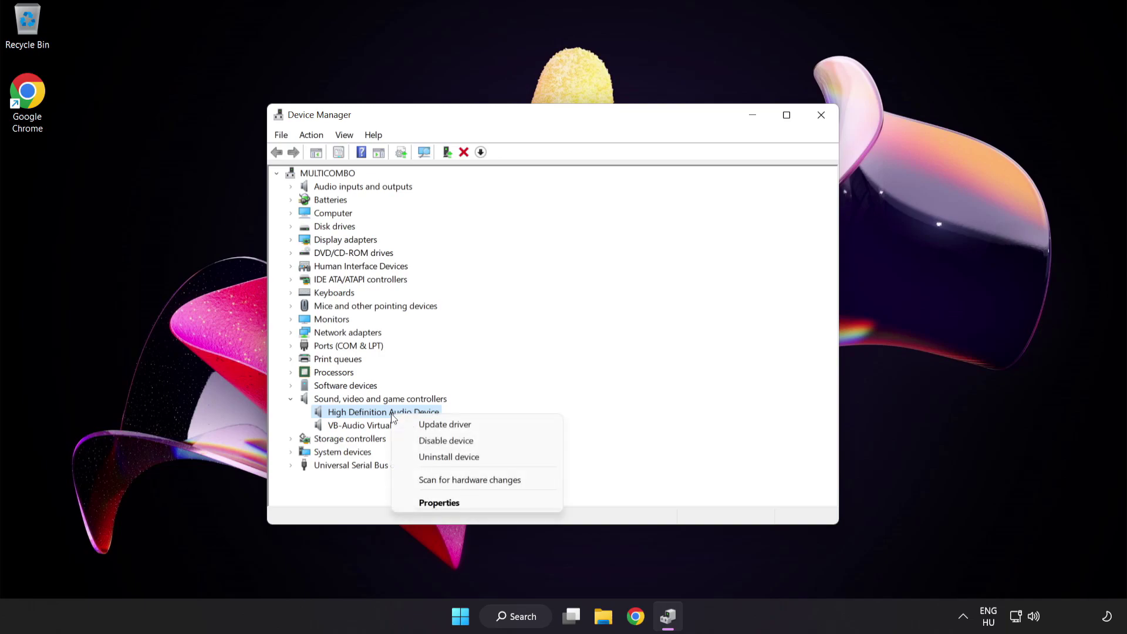
# Reinstall the audio driver by manually picking High Definition Audio Device from the compatible drivers list.
pyautogui.click(481, 425)
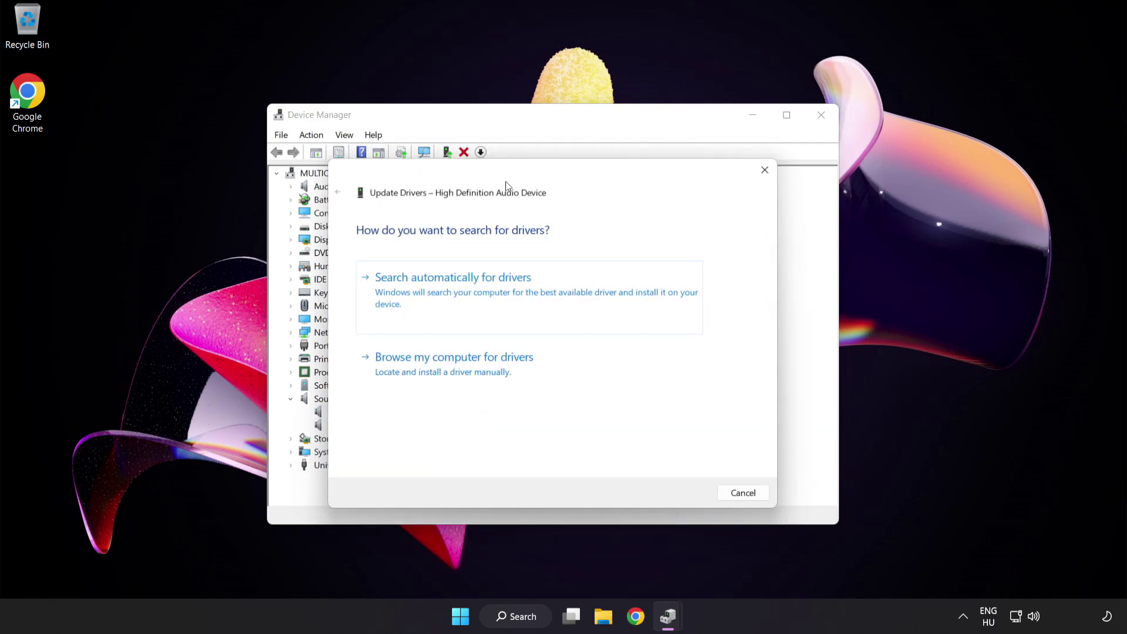
pyautogui.moveTo(508, 175); pyautogui.dragTo(533, 157)
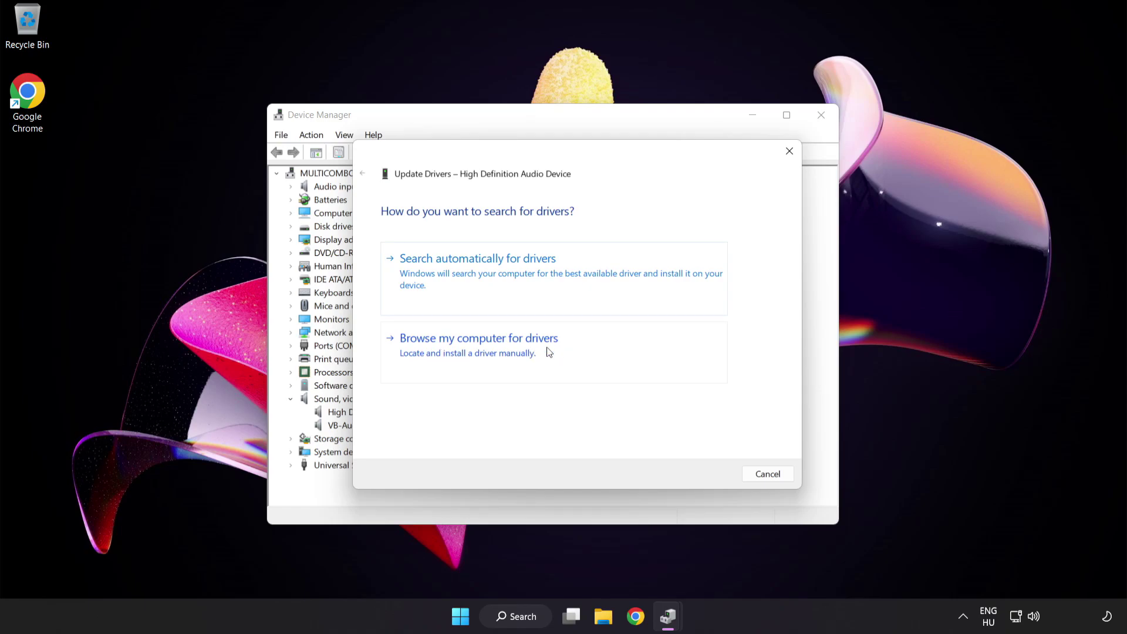
pyautogui.click(509, 357)
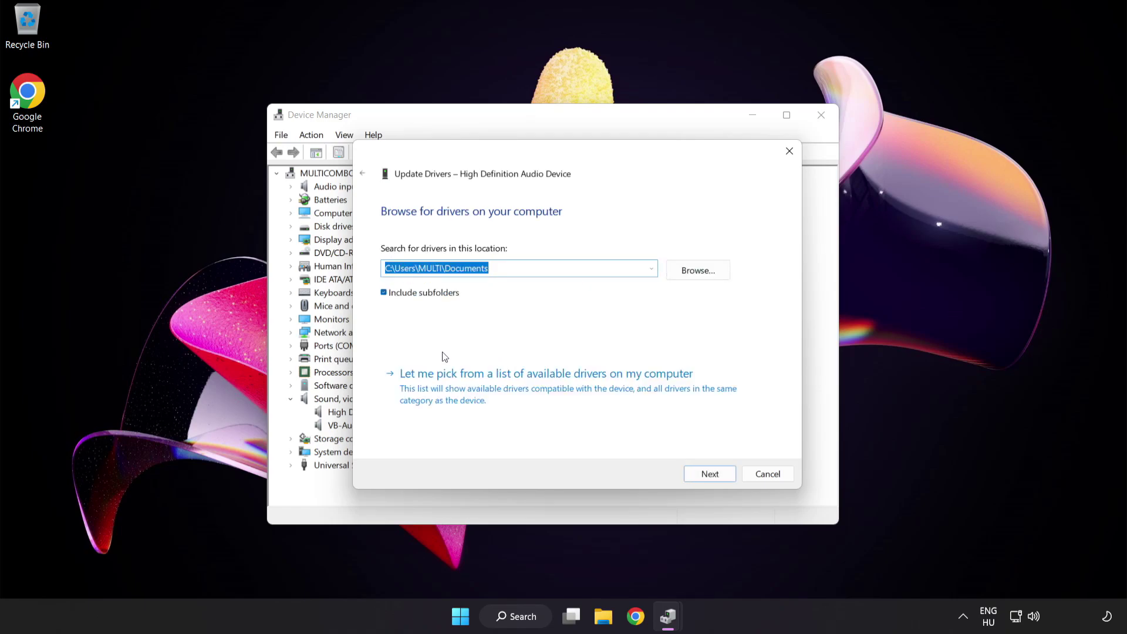
pyautogui.click(495, 396)
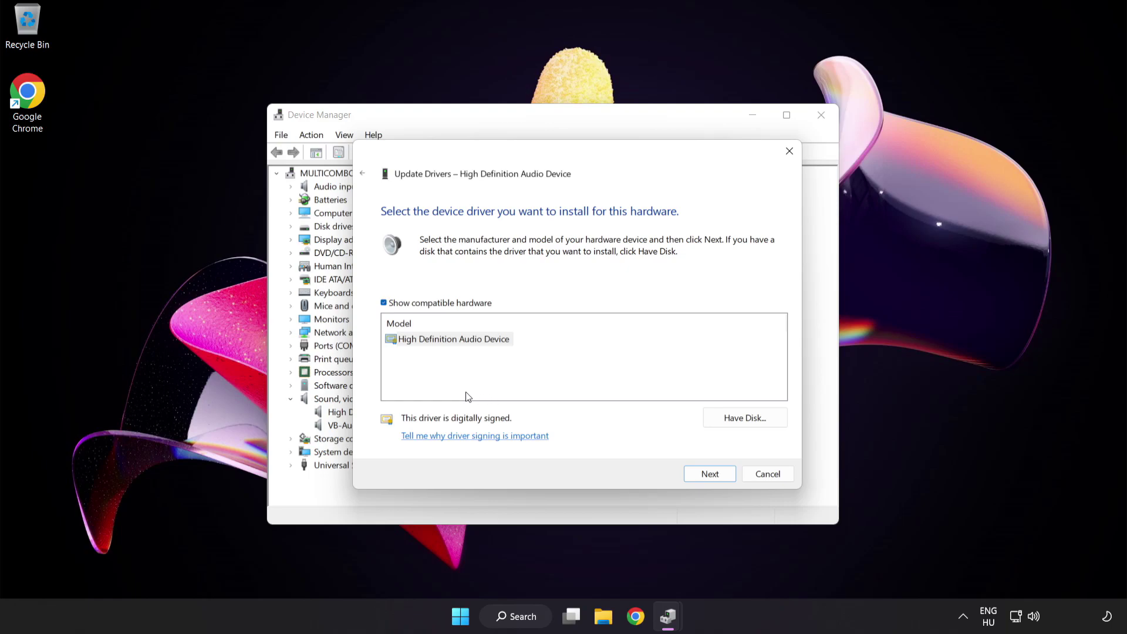
pyautogui.click(411, 341)
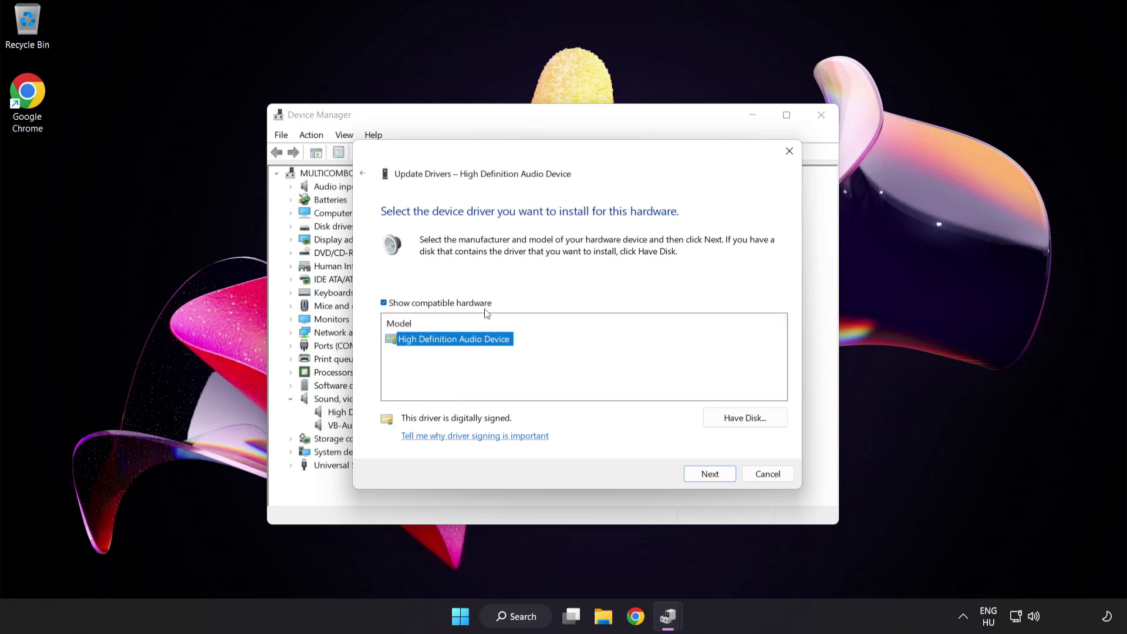
pyautogui.click(717, 477)
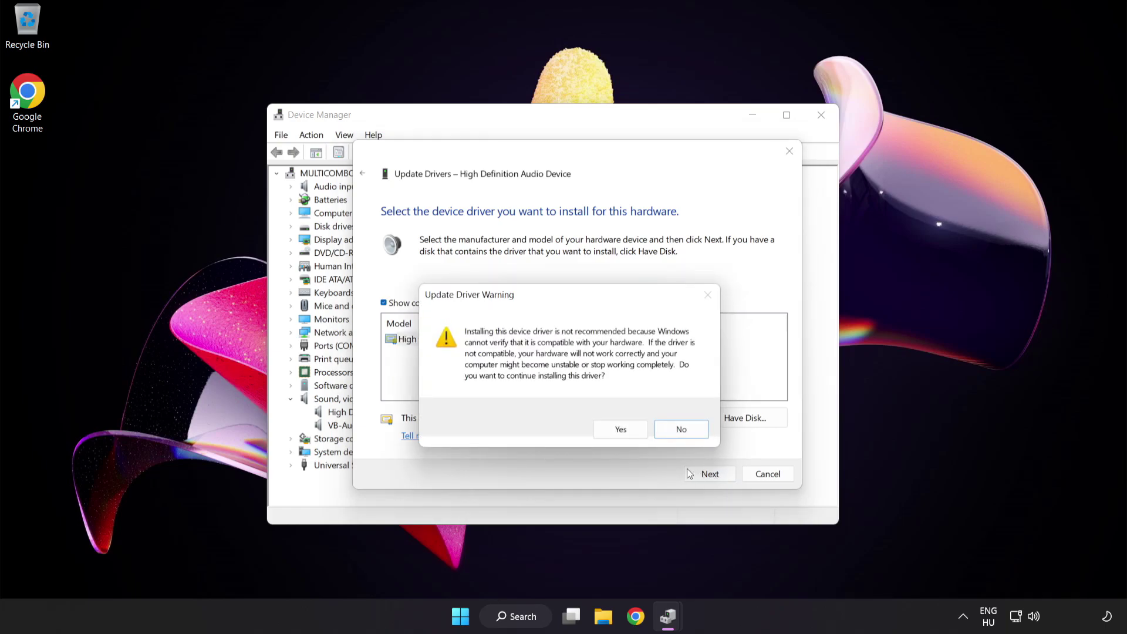
pyautogui.click(622, 432)
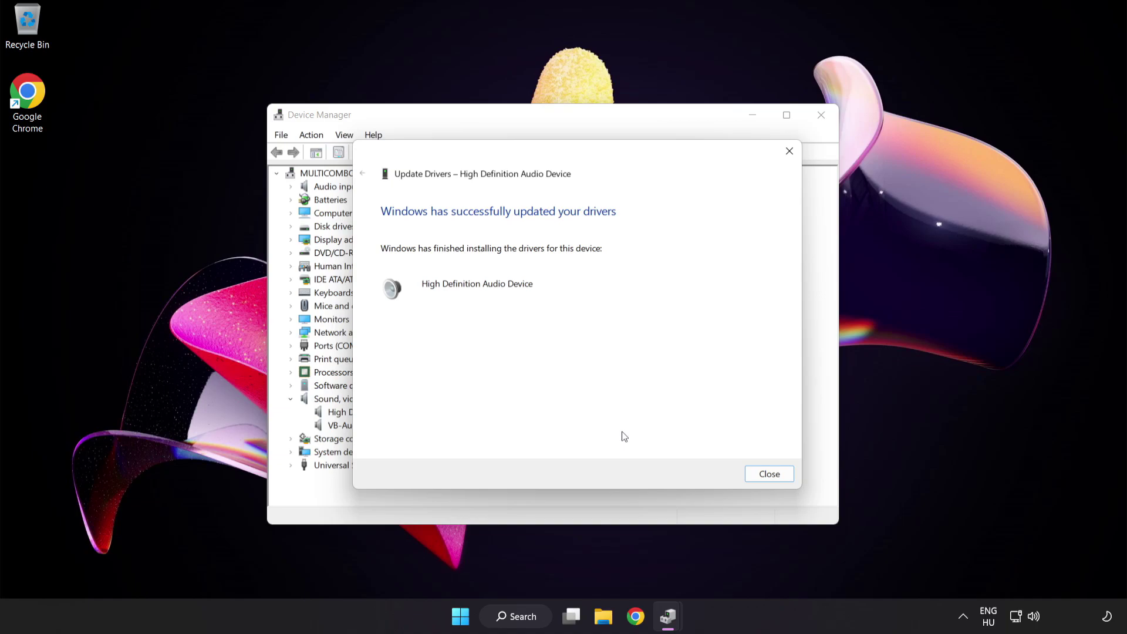
pyautogui.click(771, 475)
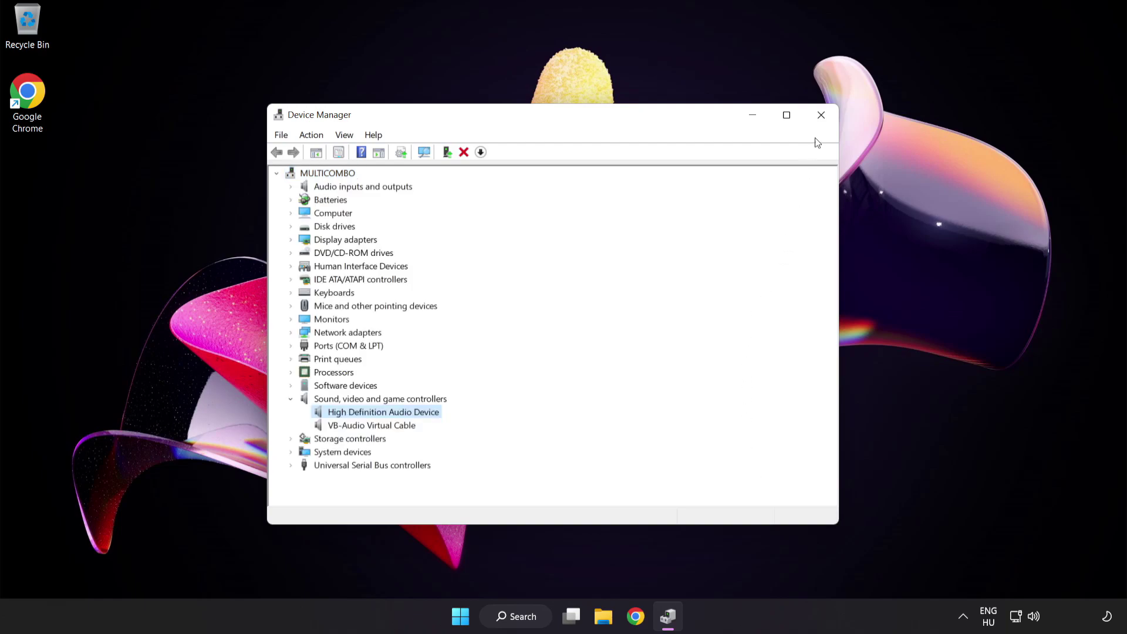
# Close Device Manager, then bring up the Start menu's power options without choosing one.
pyautogui.click(823, 115)
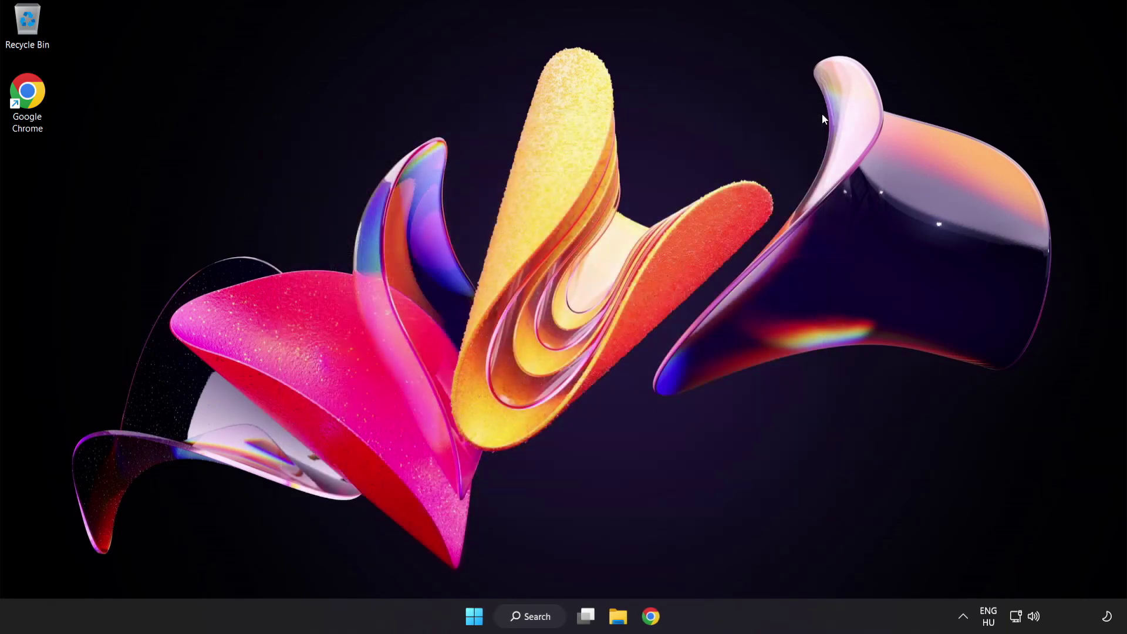
pyautogui.click(478, 617)
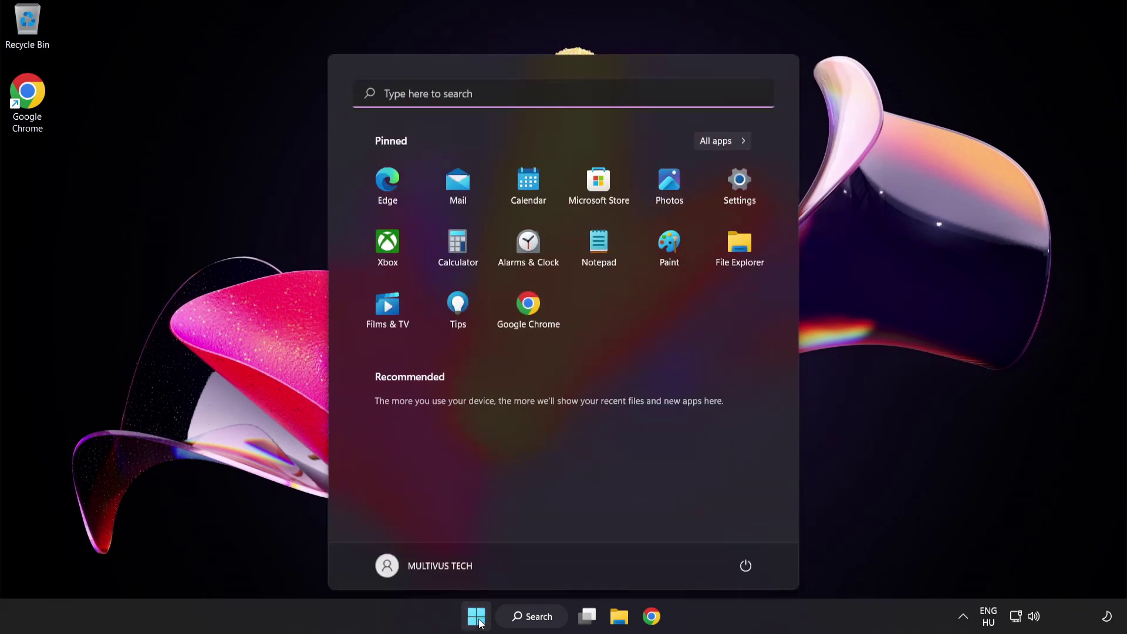
pyautogui.click(750, 570)
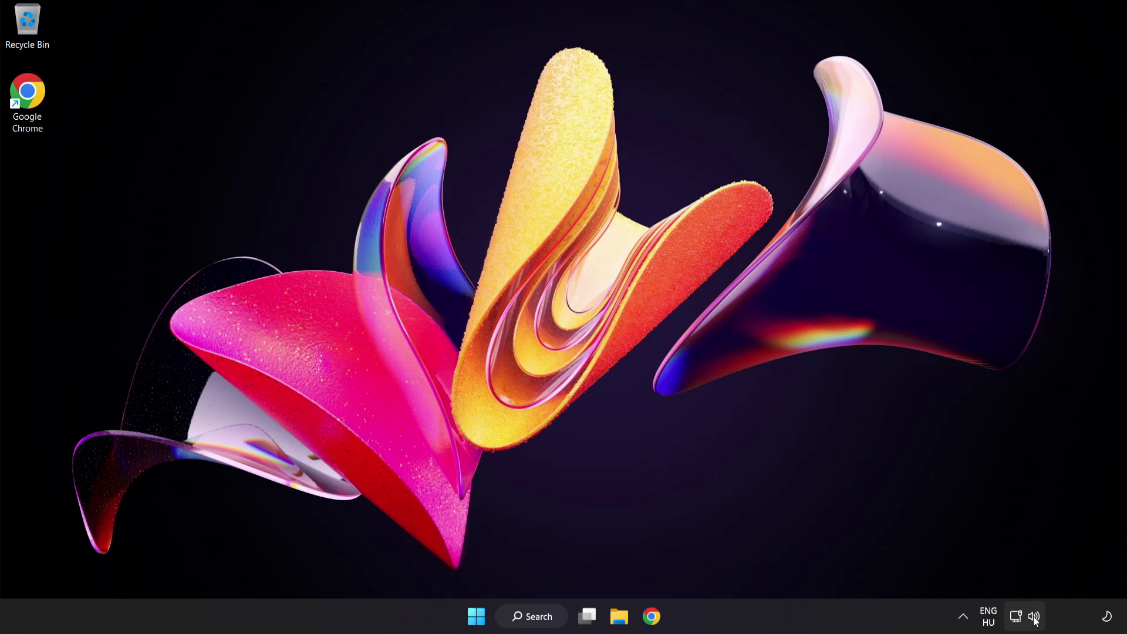
# Run Troubleshoot sound problems from the taskbar volume icon's menu.
pyautogui.rightClick(1034, 620)
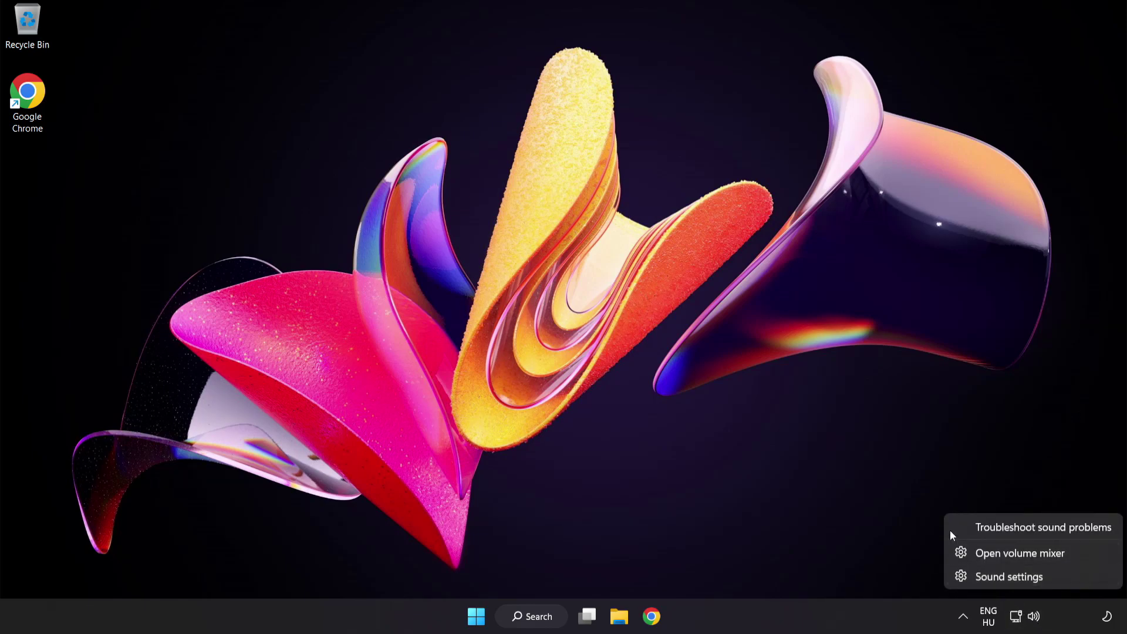
pyautogui.click(1050, 528)
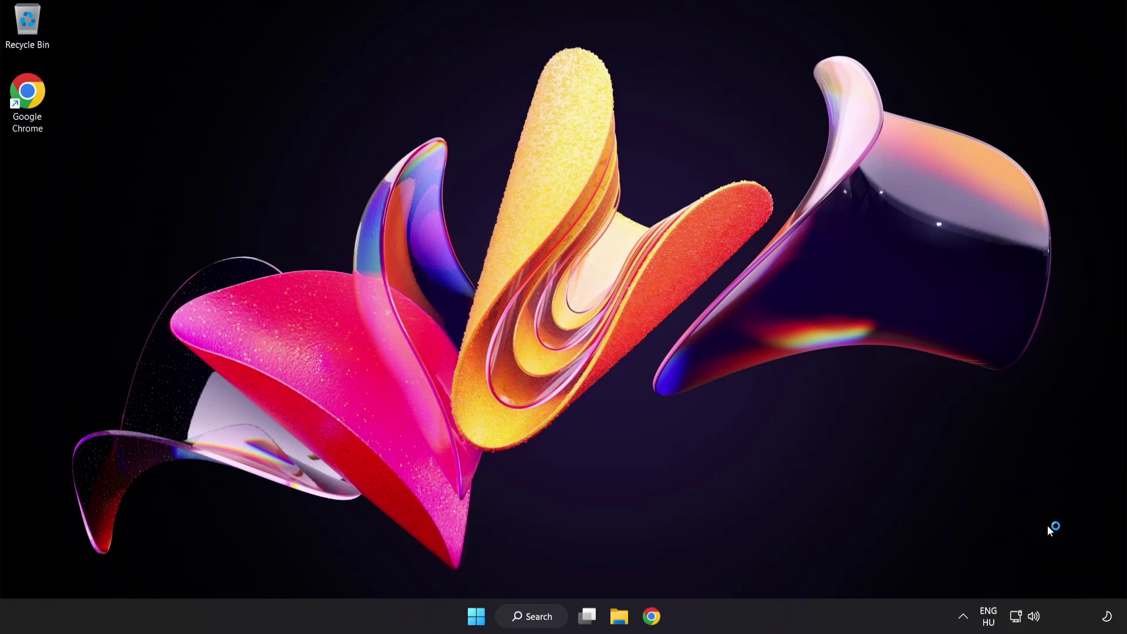